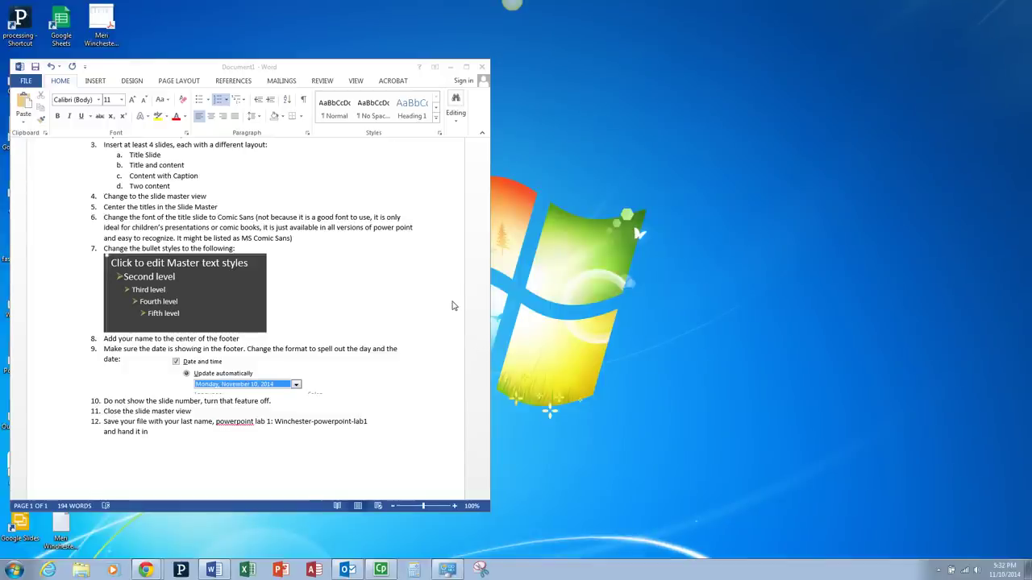
# Step: Read through the assignment instructions document
pyautogui.click(447, 302)
pyautogui.scroll(-3, 449, 299)
pyautogui.scroll(5, 449, 299)
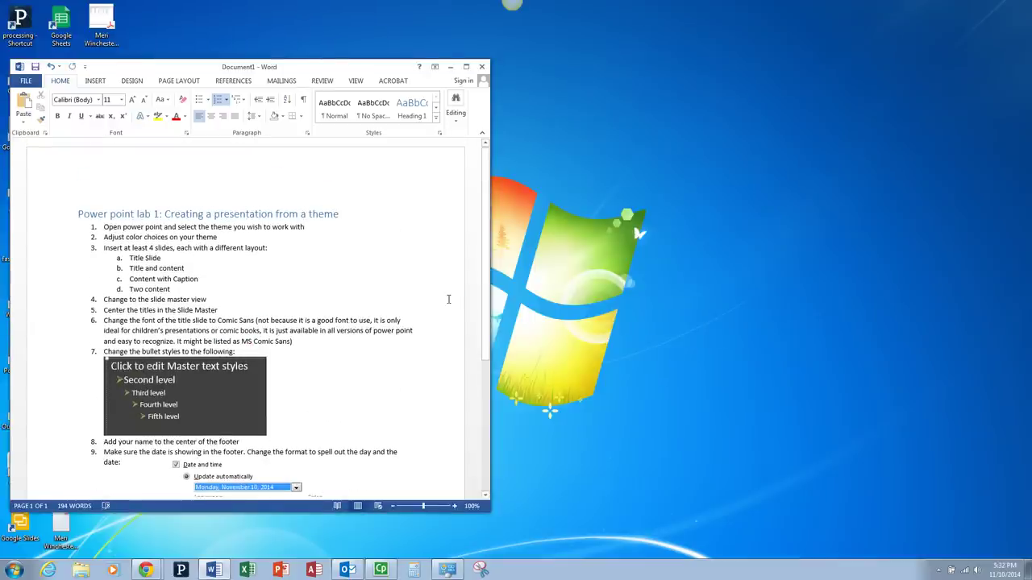
pyautogui.scroll(-1, 448, 299)
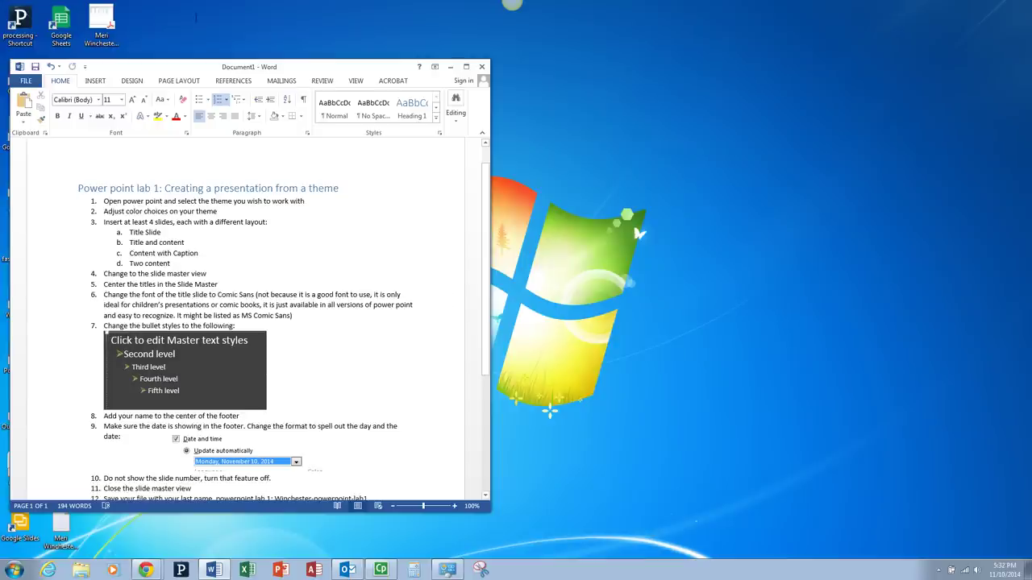
pyautogui.scroll(-1, 448, 299)
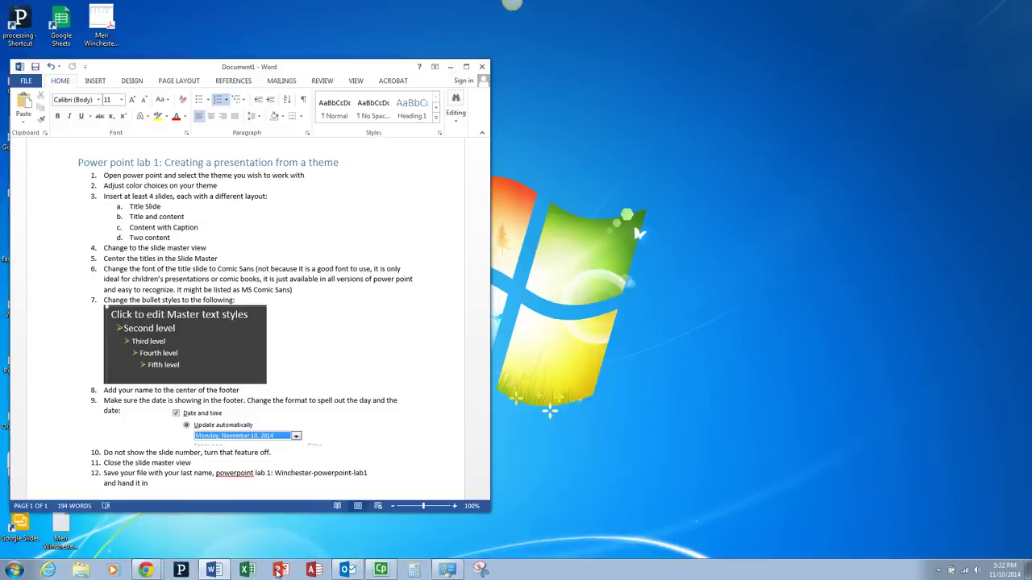
# Step: Launch PowerPoint and create a presentation from the Nature template 'Pressed leaves design slides'
pyautogui.click(279, 570)
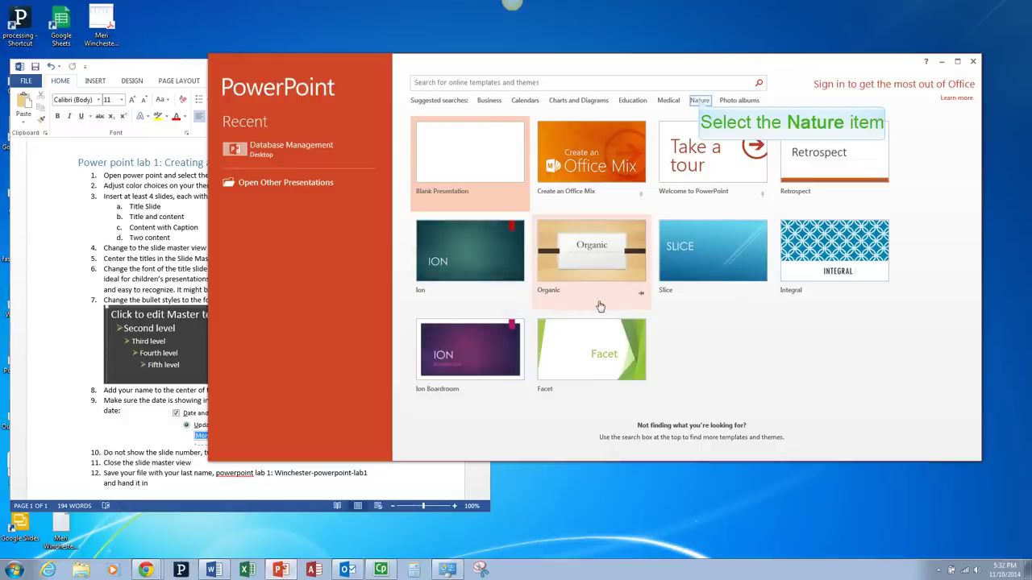
pyautogui.click(699, 101)
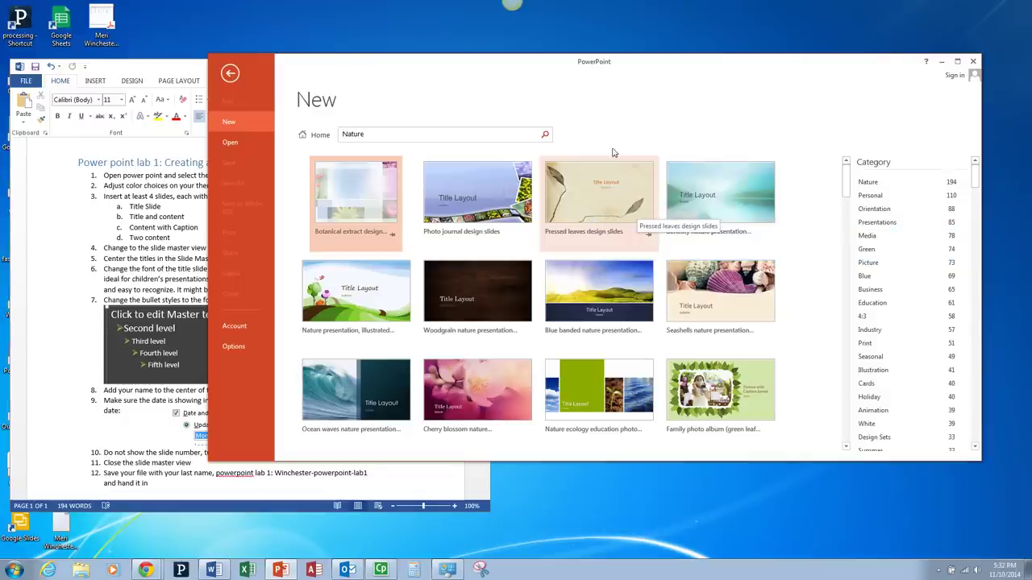
pyautogui.click(600, 212)
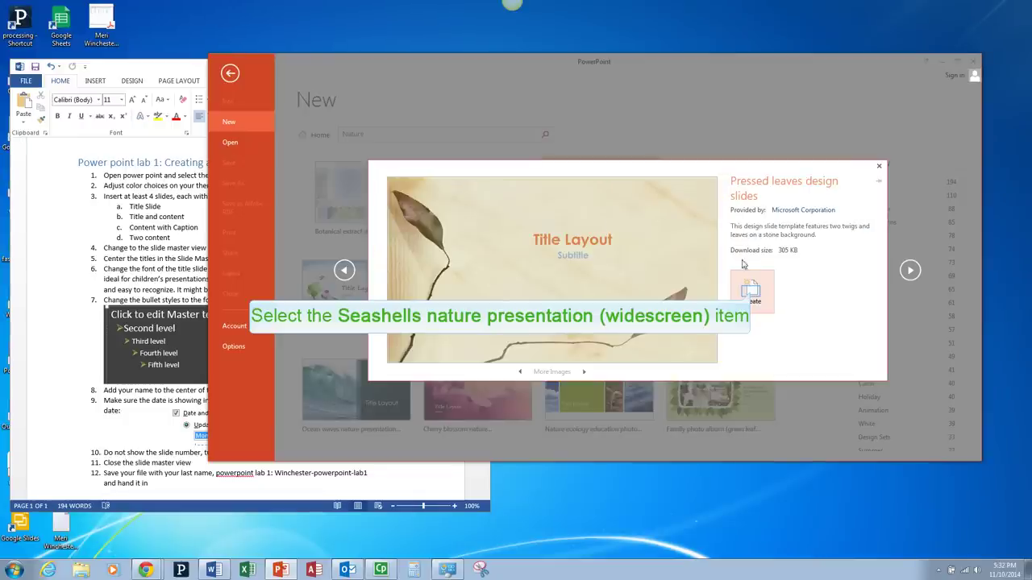
pyautogui.click(752, 295)
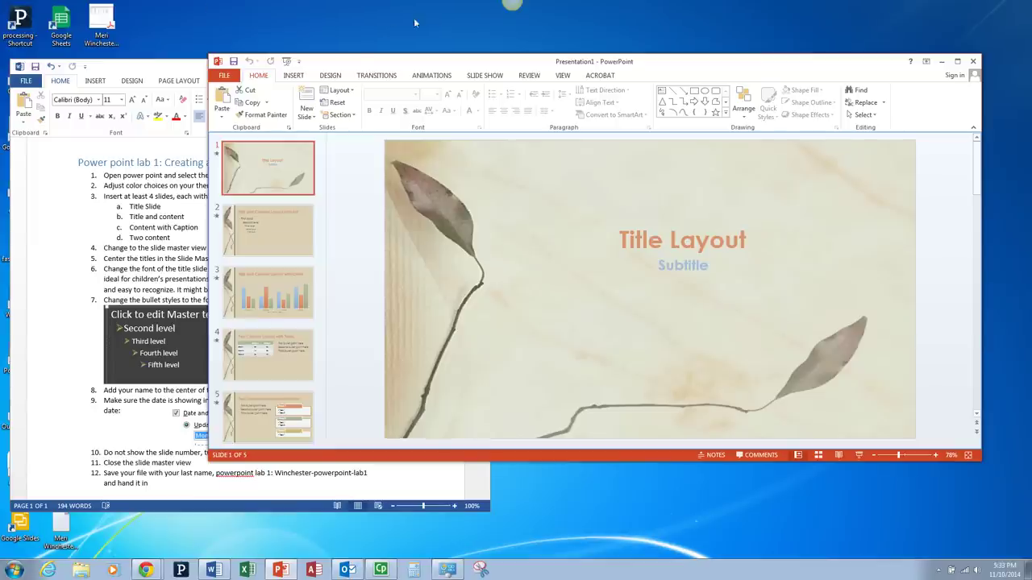
pyautogui.moveTo(530, 68); pyautogui.dragTo(669, 80)
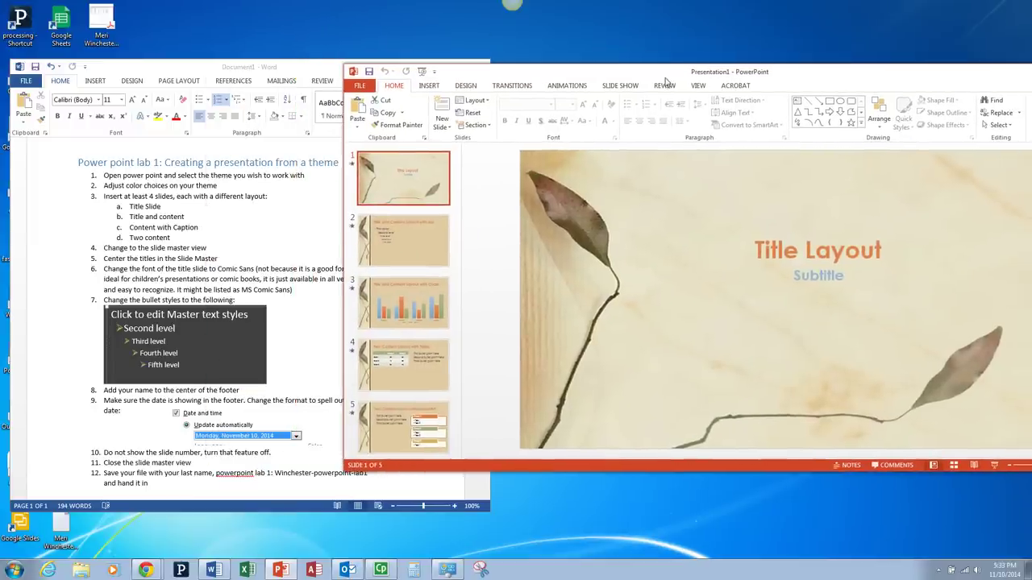
pyautogui.click(442, 125)
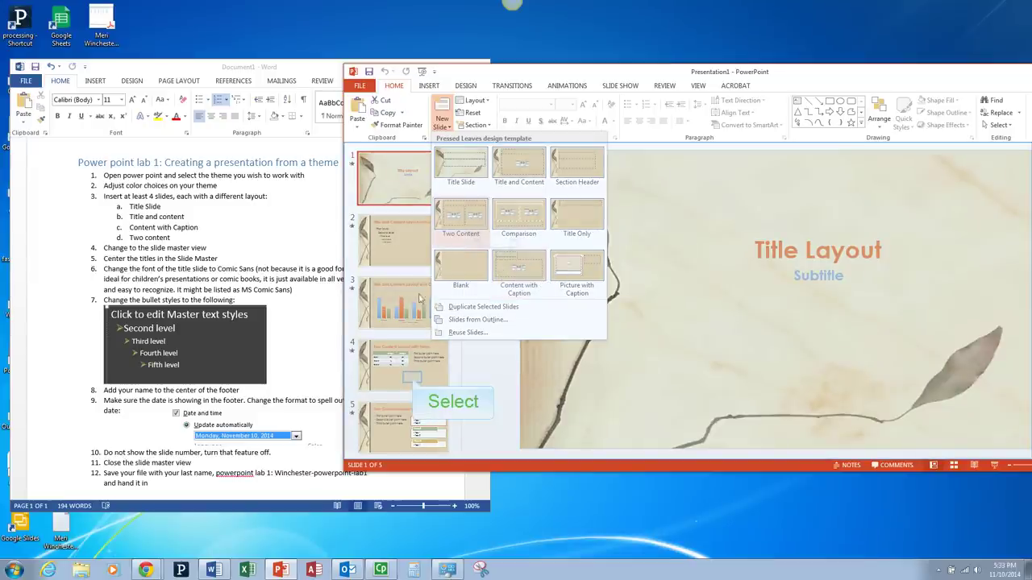
pyautogui.click(413, 381)
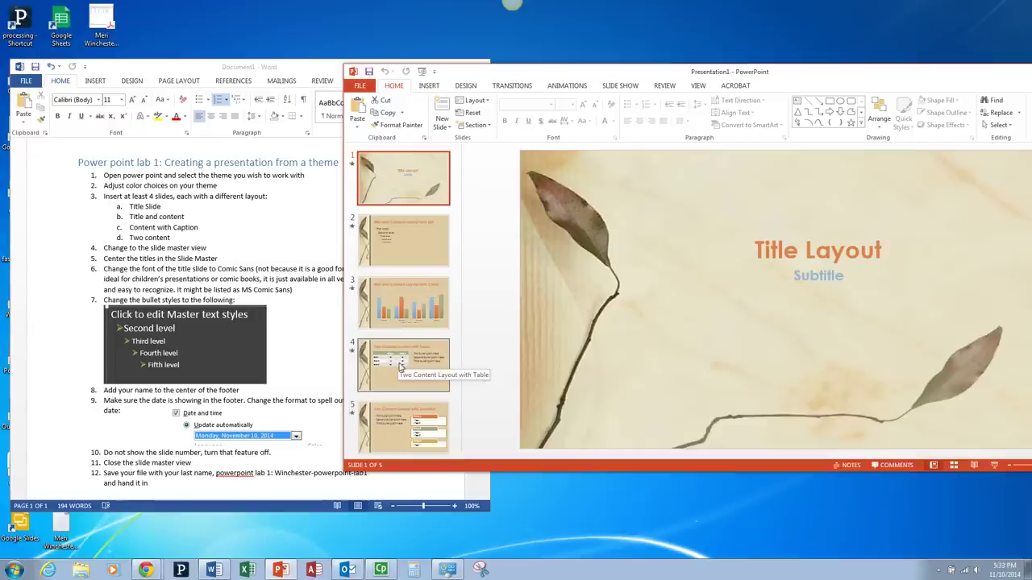
# Step: Apply the Content with Caption layout to slide 5
pyautogui.click(403, 426)
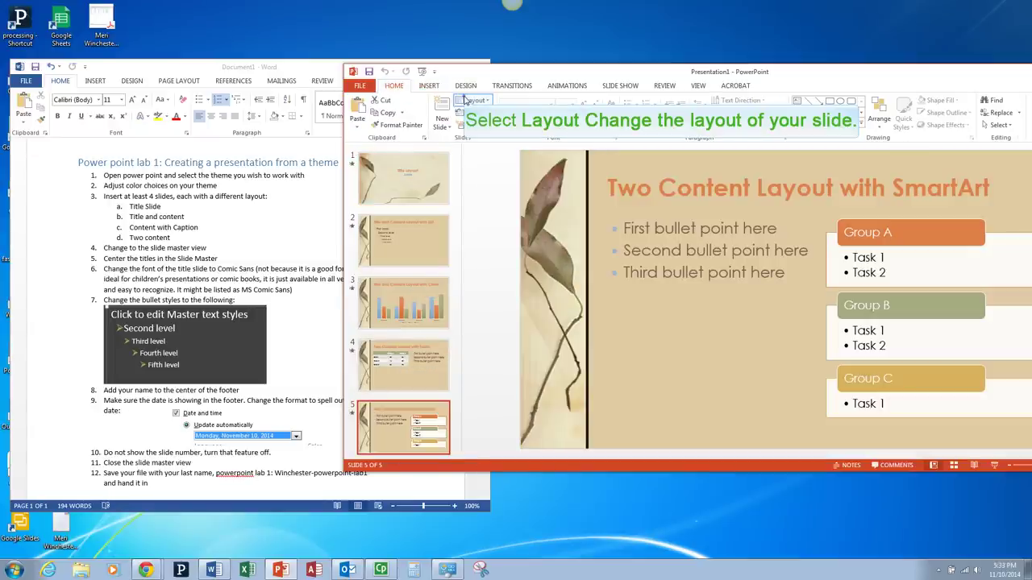
pyautogui.click(468, 100)
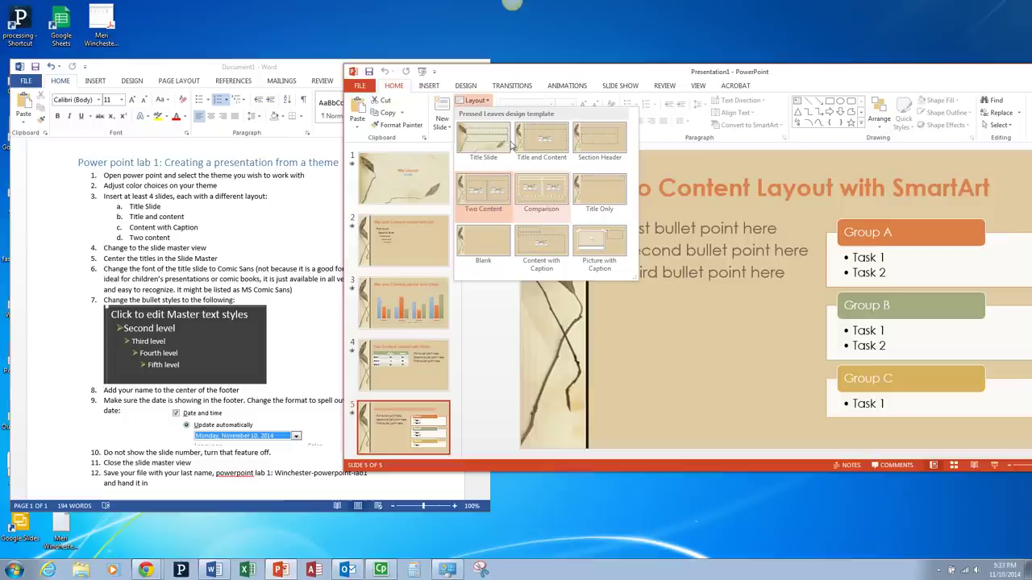
pyautogui.click(532, 242)
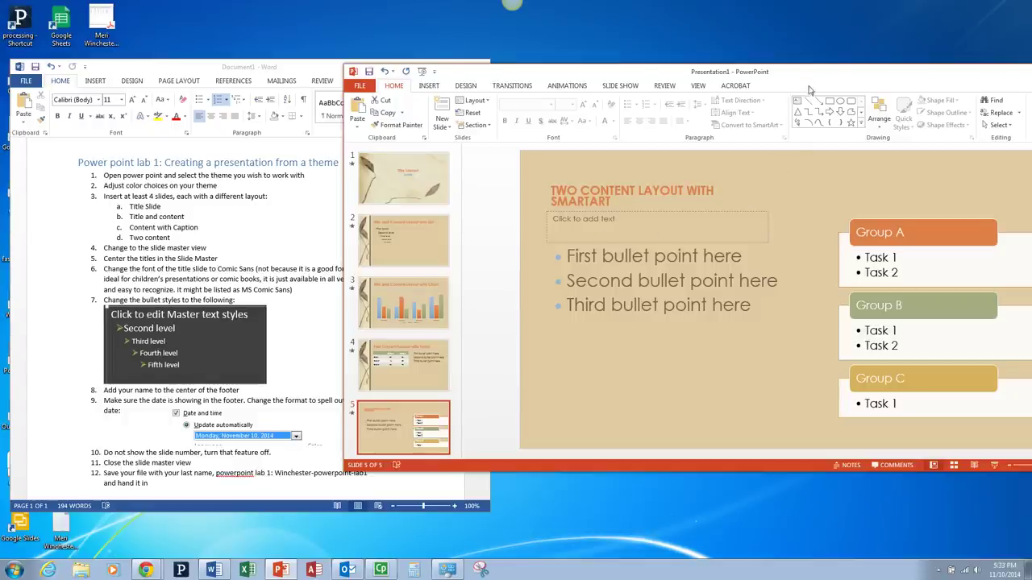
pyautogui.moveTo(811, 84); pyautogui.dragTo(765, 78)
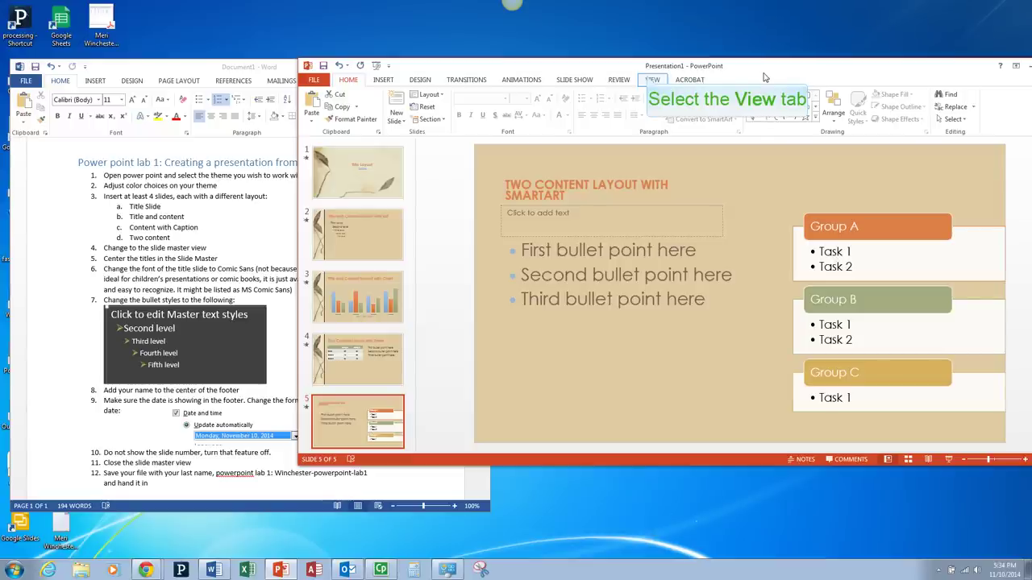
# Step: Switch to Slide Master view and select the Comparison layout
pyautogui.click(649, 79)
pyautogui.click(433, 112)
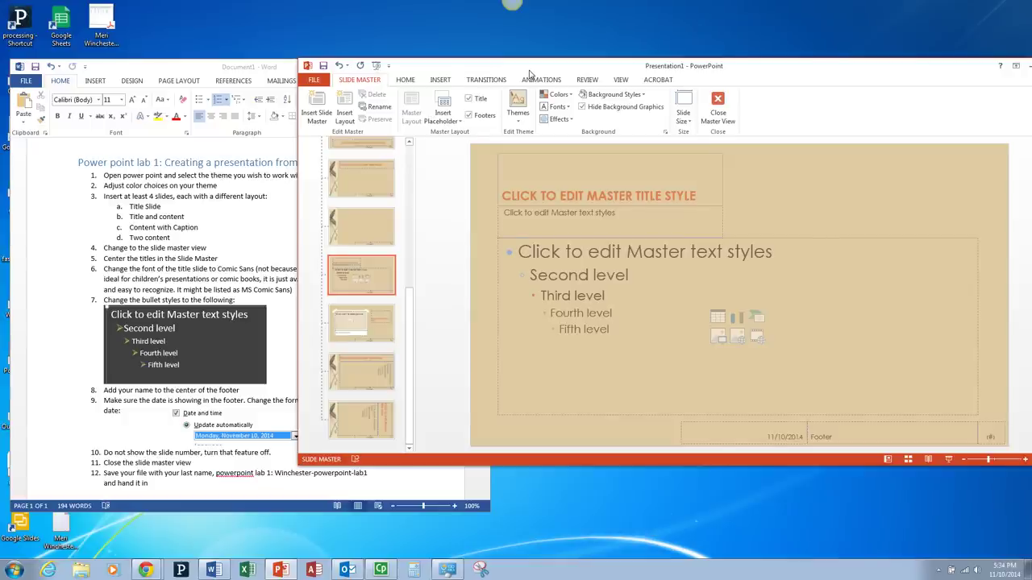
pyautogui.moveTo(531, 74); pyautogui.dragTo(619, 76)
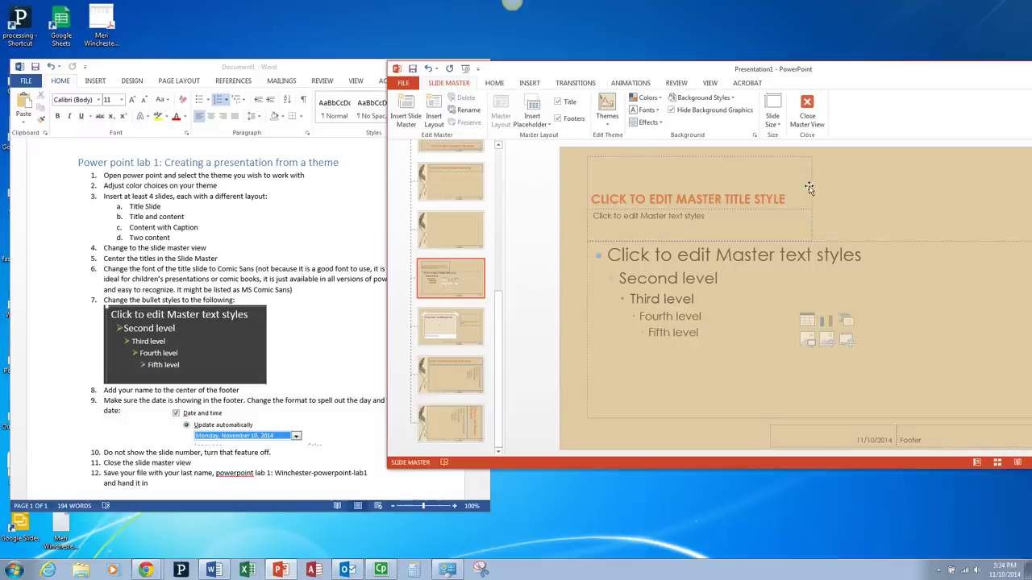
pyautogui.click(464, 149)
pyautogui.scroll(5, 461, 169)
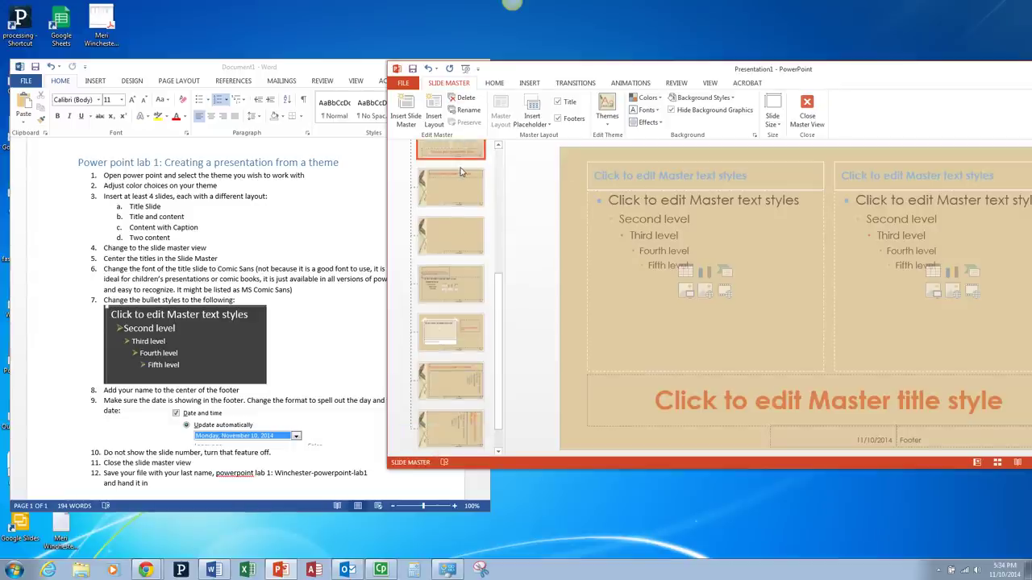
# Step: Center the Pressed Leaves master title and select its title text
pyautogui.click(462, 172)
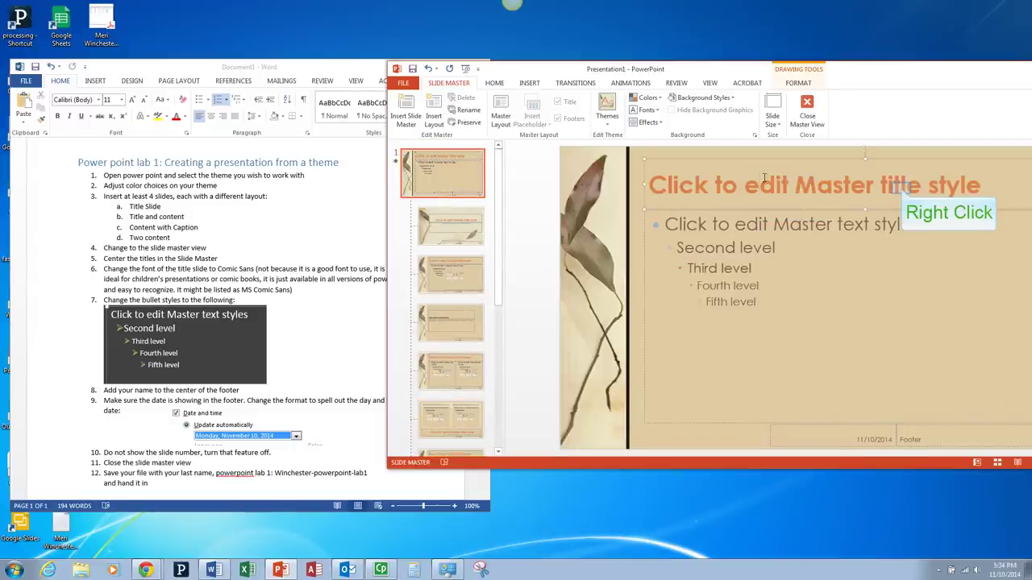
pyautogui.rightClick(903, 190)
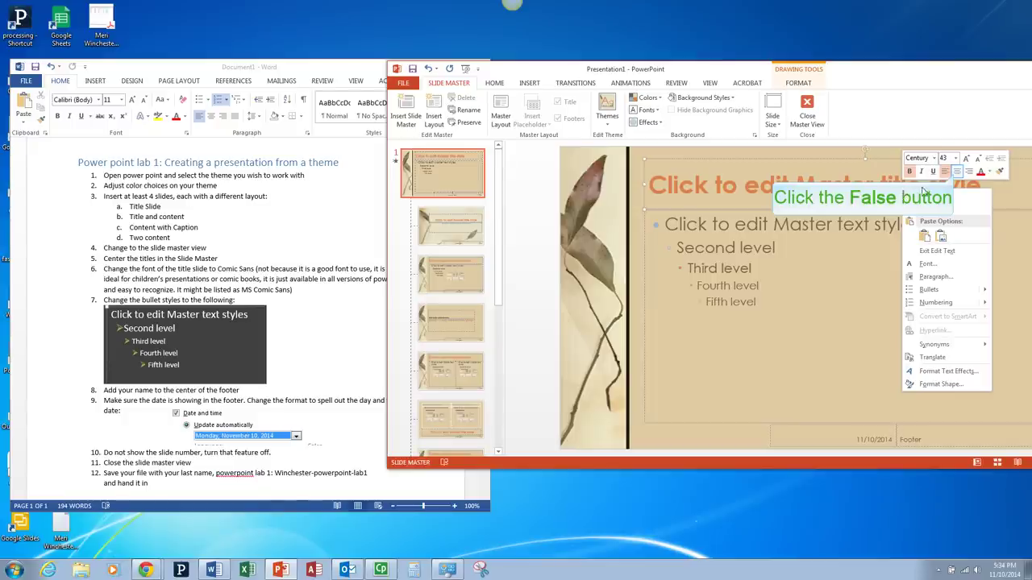
pyautogui.click(956, 172)
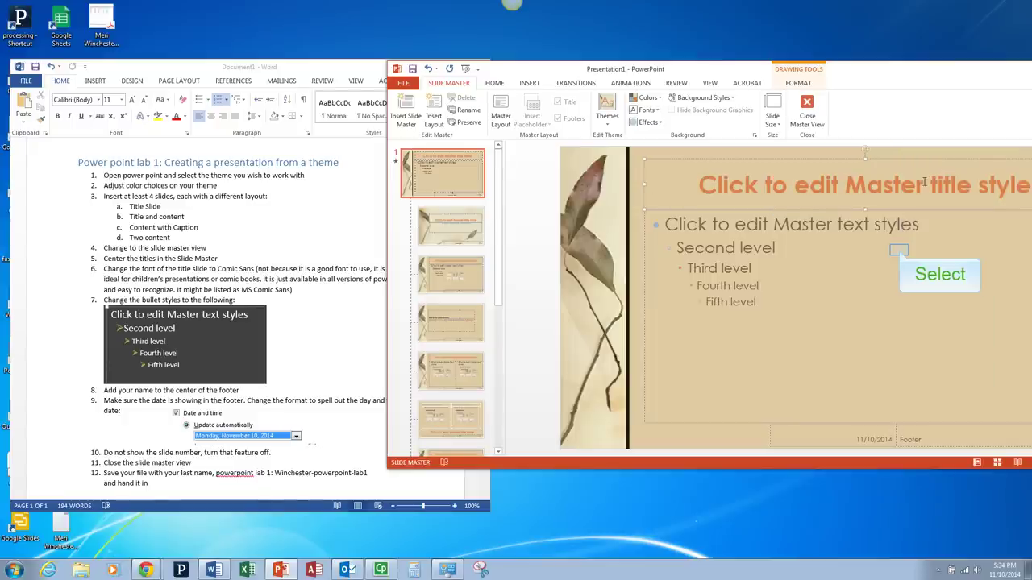
pyautogui.click(899, 250)
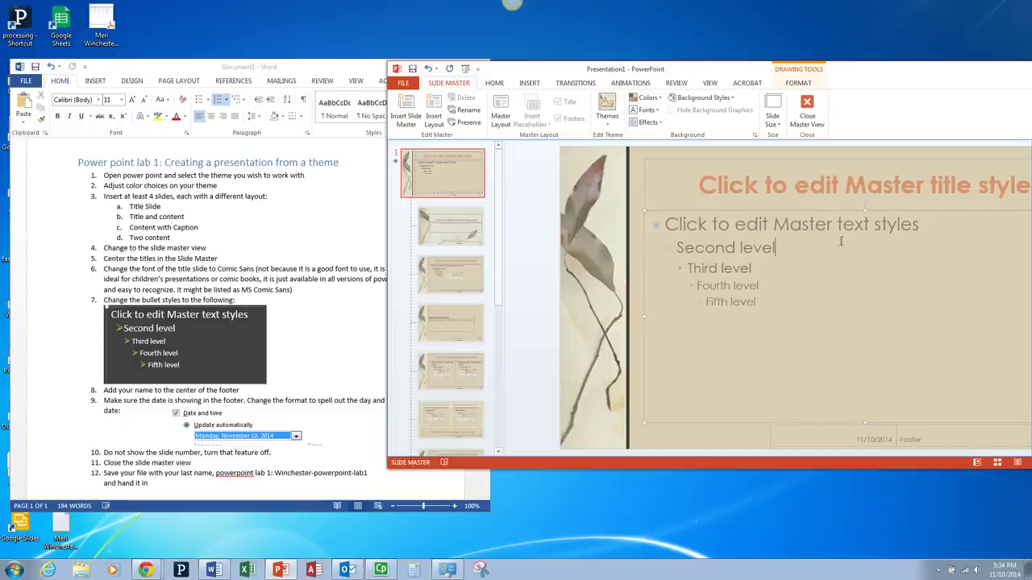
pyautogui.click(804, 186)
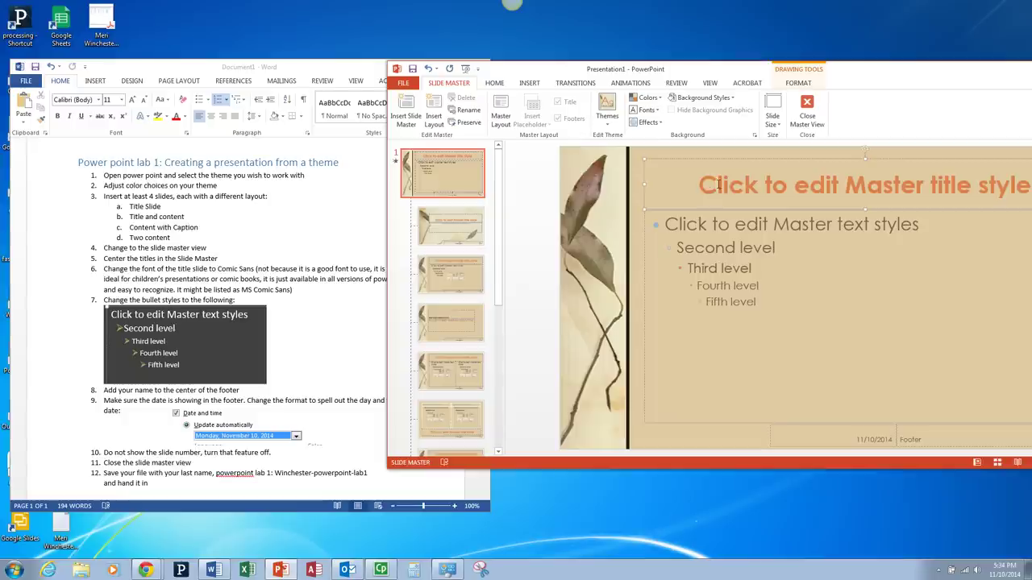
pyautogui.moveTo(702, 184); pyautogui.dragTo(1029, 185)
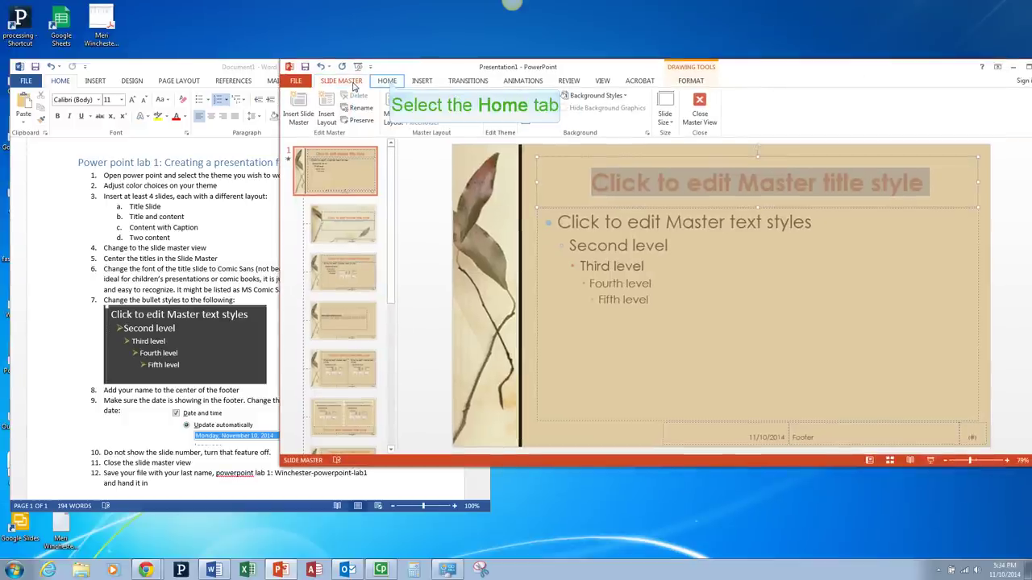
# Step: Set the master title font to Comic Sans MS
pyautogui.click(388, 82)
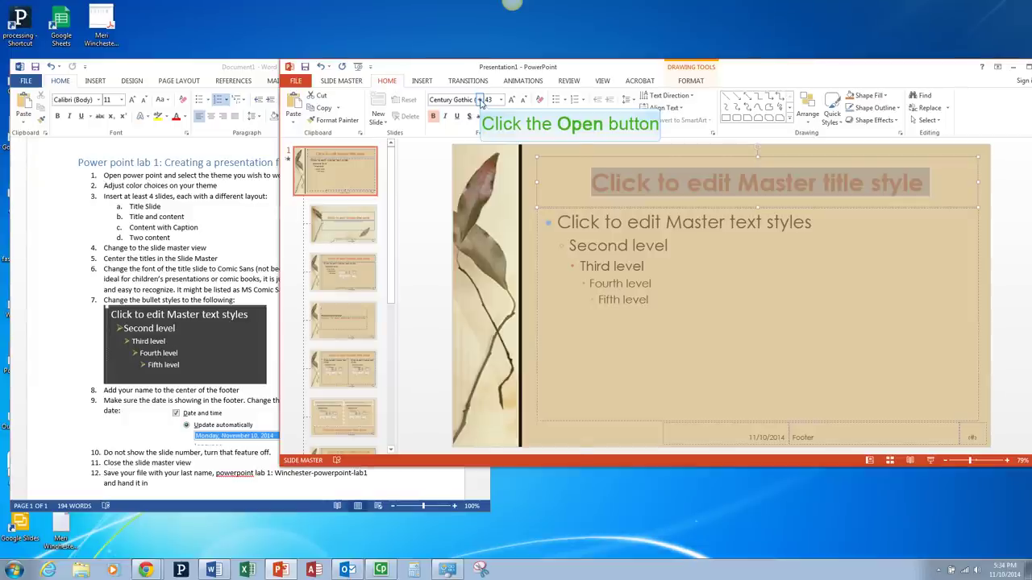
pyautogui.click(480, 99)
pyautogui.write('Mc')
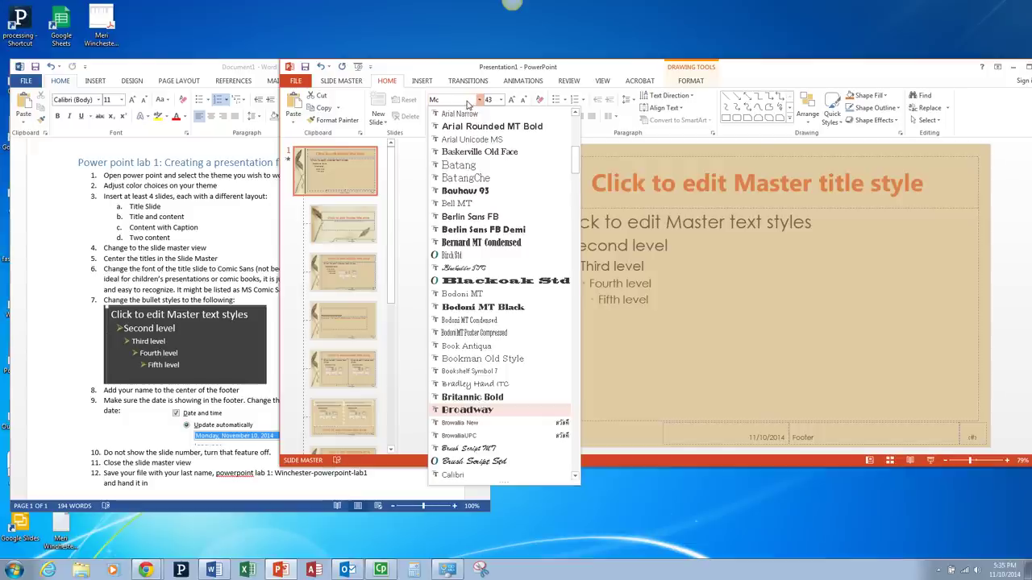
pyautogui.write('Comic Sans MS')
pyautogui.press('Return')
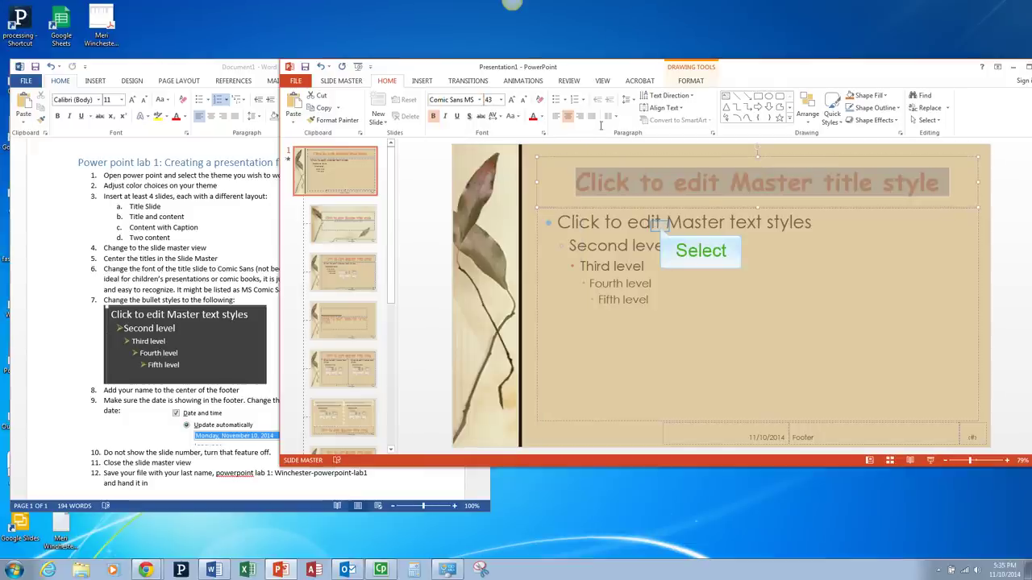
pyautogui.click(661, 226)
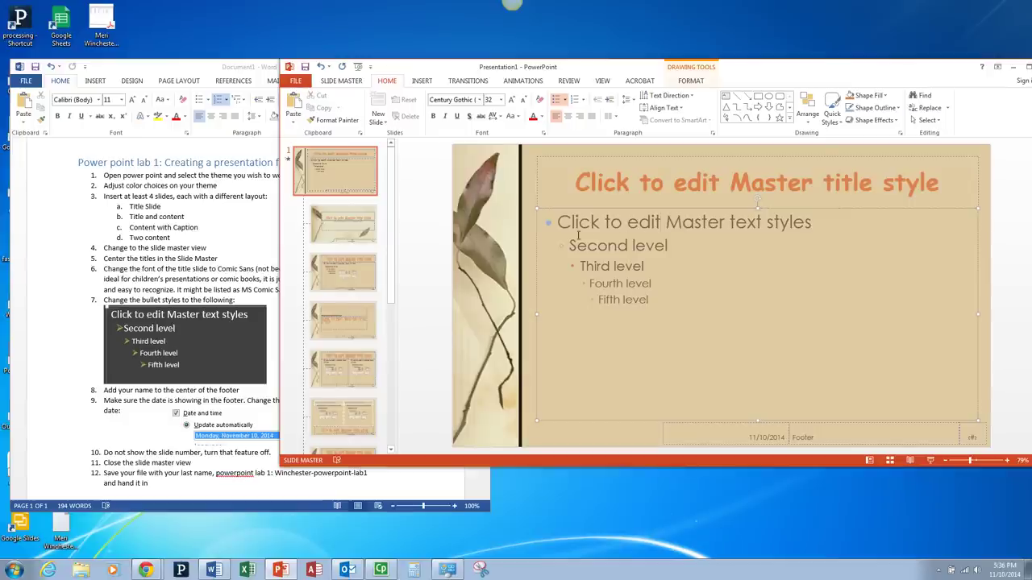
# Step: Give the Title and Content layout's first text level an arrow bullet
pyautogui.click(343, 224)
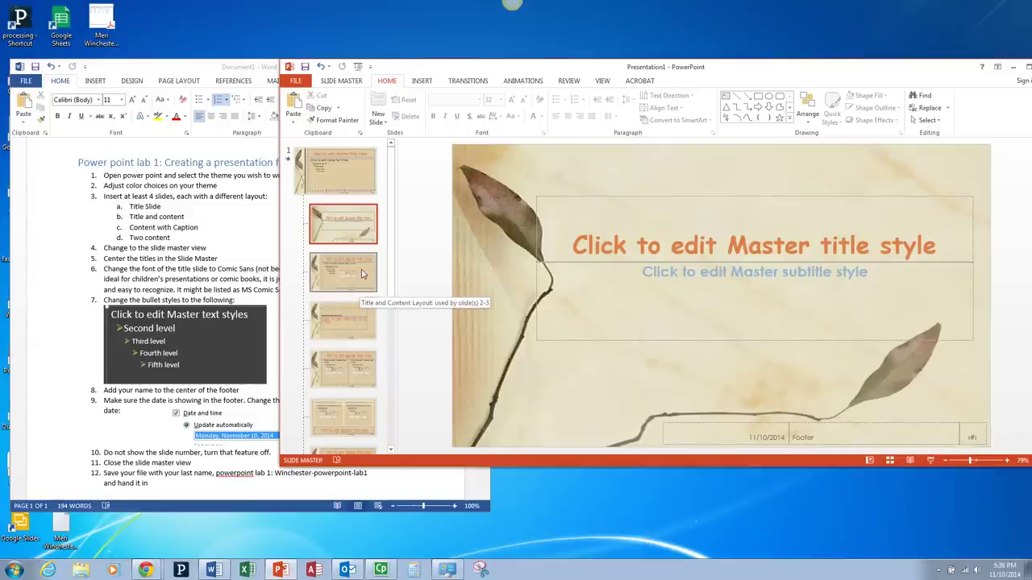
pyautogui.click(351, 264)
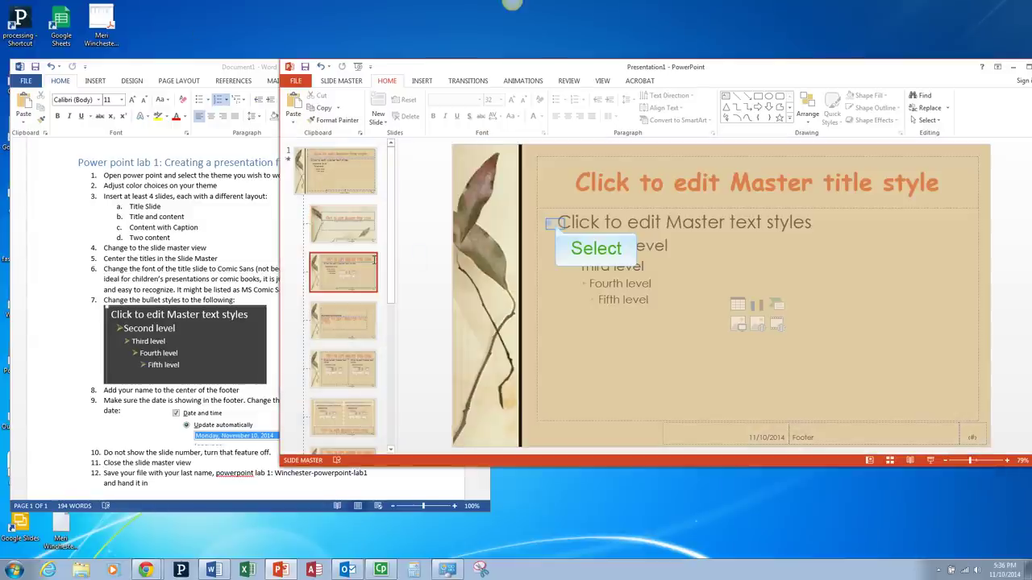
pyautogui.click(557, 225)
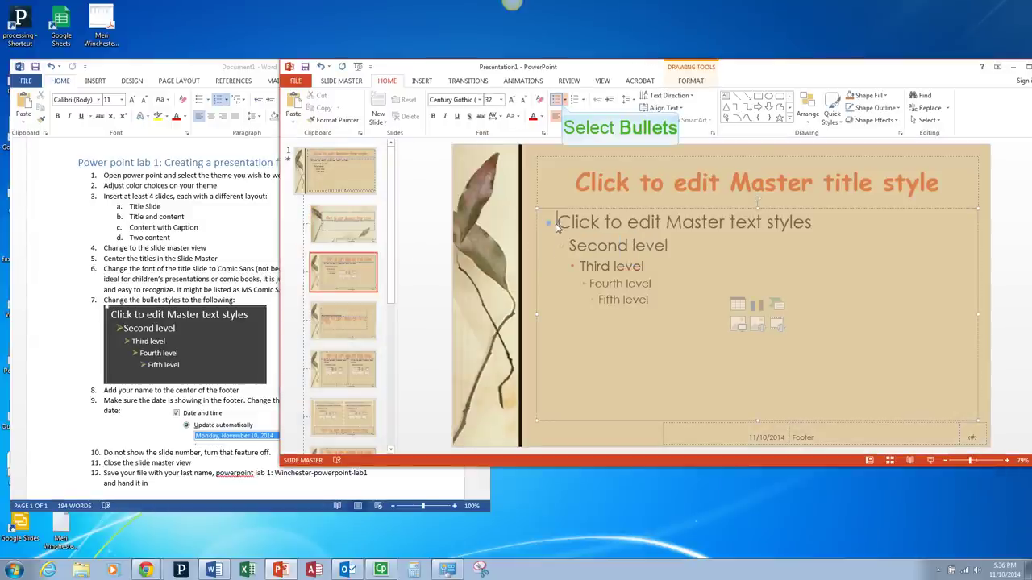
pyautogui.click(564, 101)
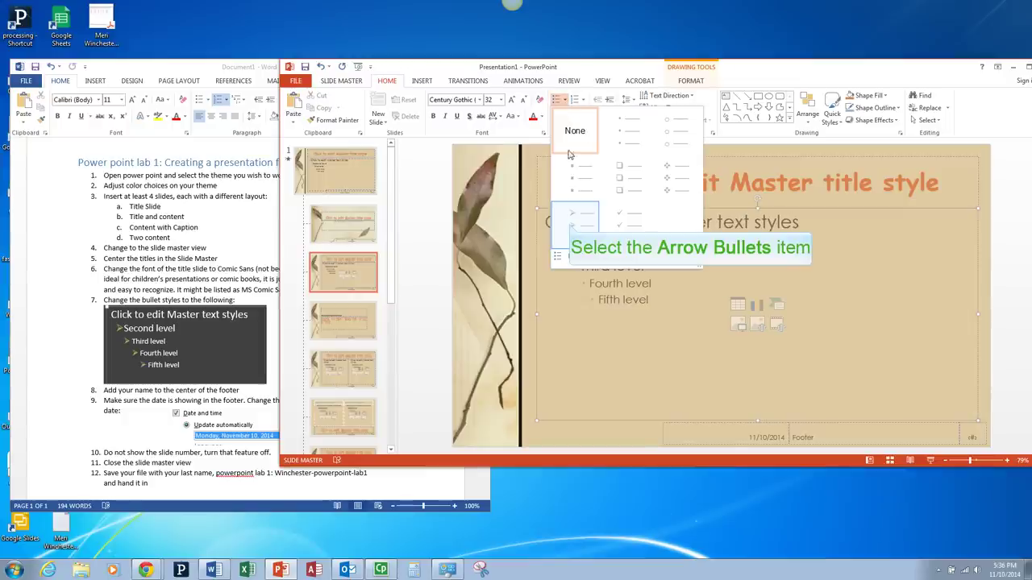
pyautogui.click(569, 224)
# Step: Give the second and third text levels arrow bullets, then start on the fourth level
pyautogui.click(567, 246)
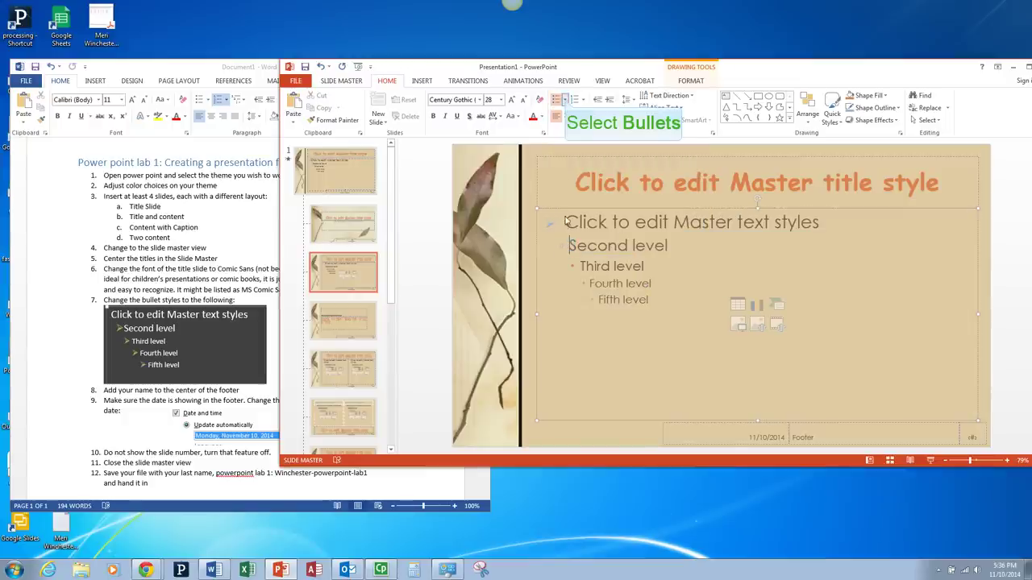
pyautogui.click(568, 101)
pyautogui.click(578, 213)
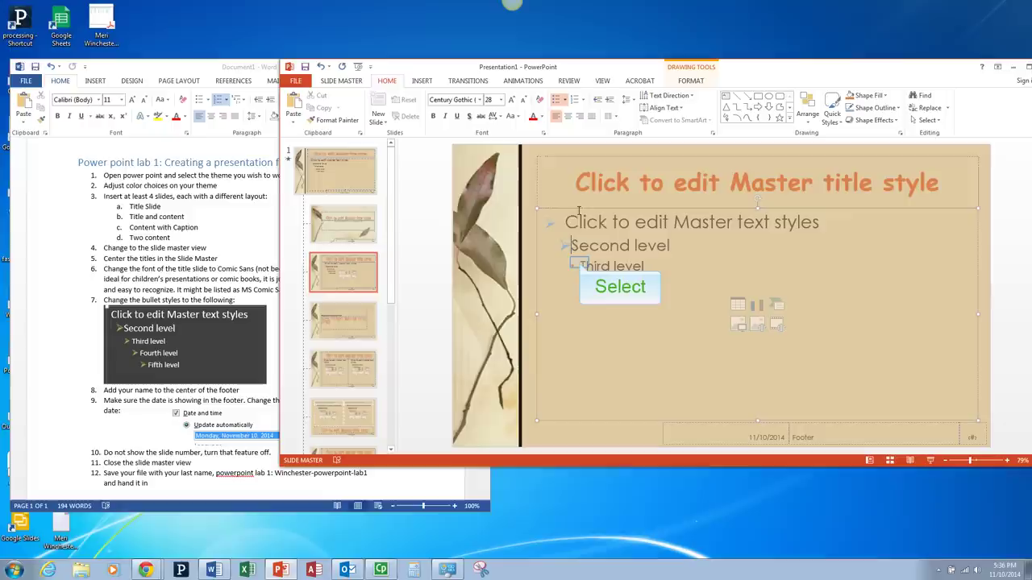
pyautogui.click(579, 266)
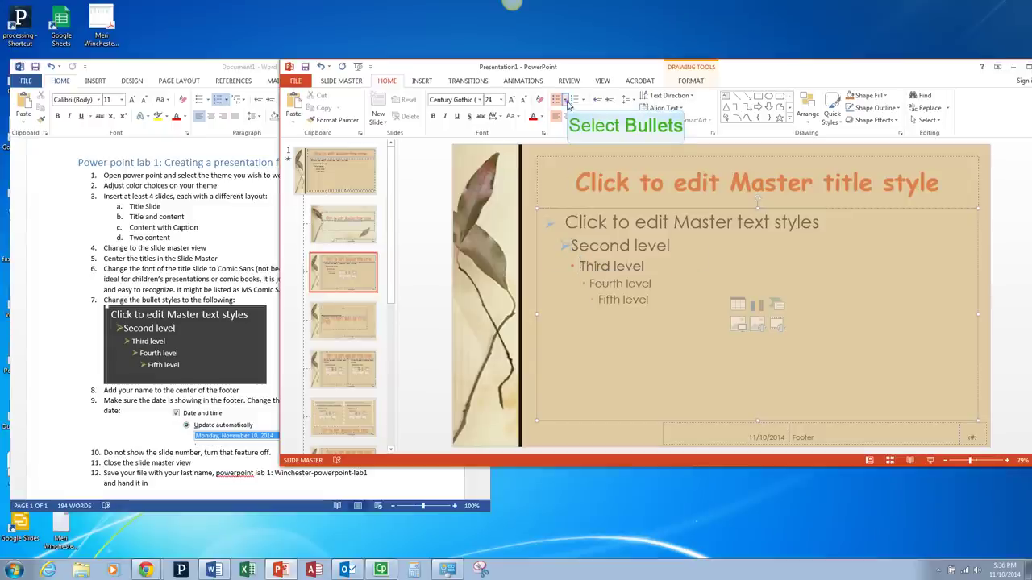
pyautogui.click(567, 100)
pyautogui.click(578, 221)
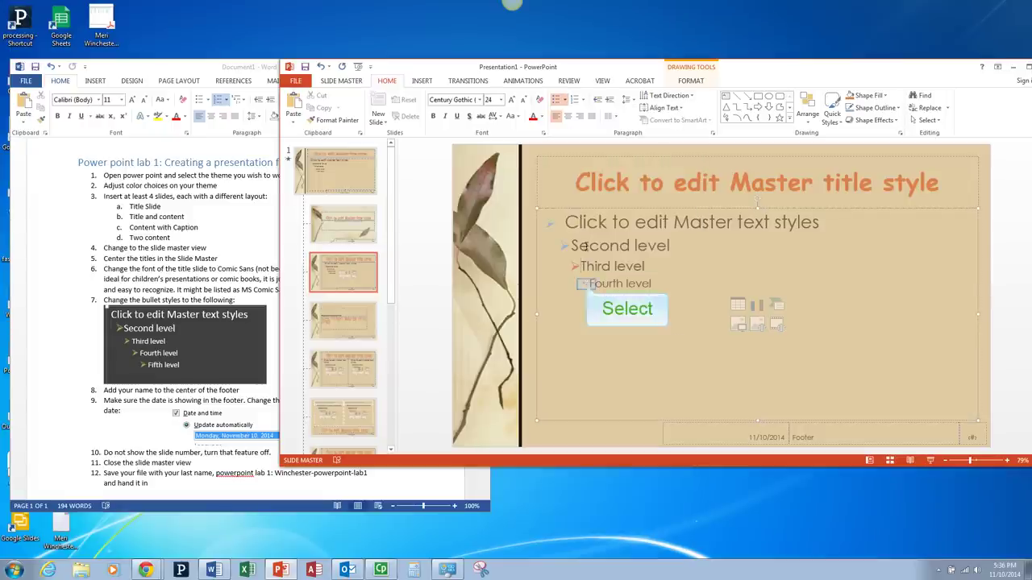
pyautogui.click(563, 98)
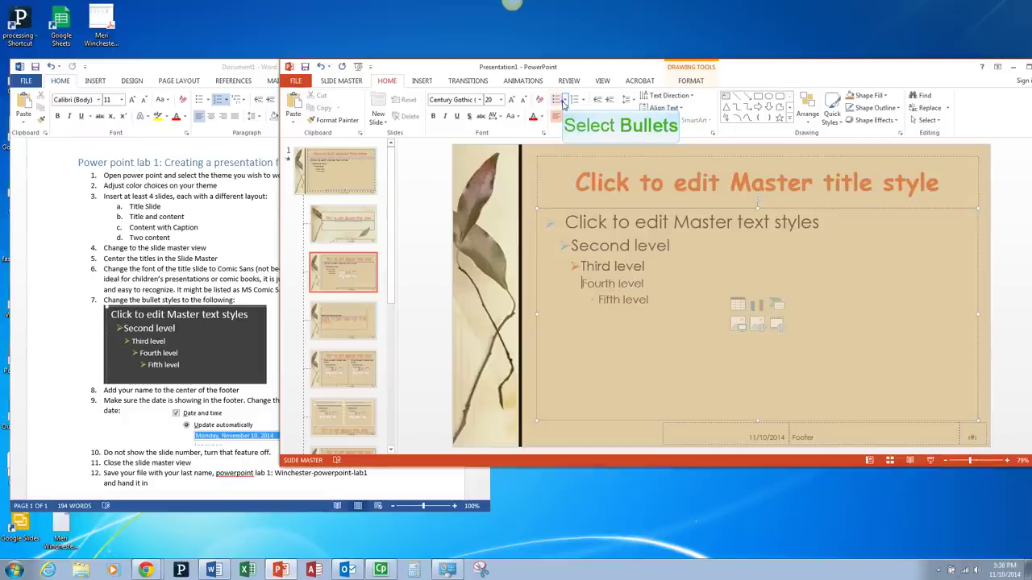
pyautogui.click(564, 100)
# Step: Finish the fourth level's arrow bullet and return to the slide master
pyautogui.click(577, 221)
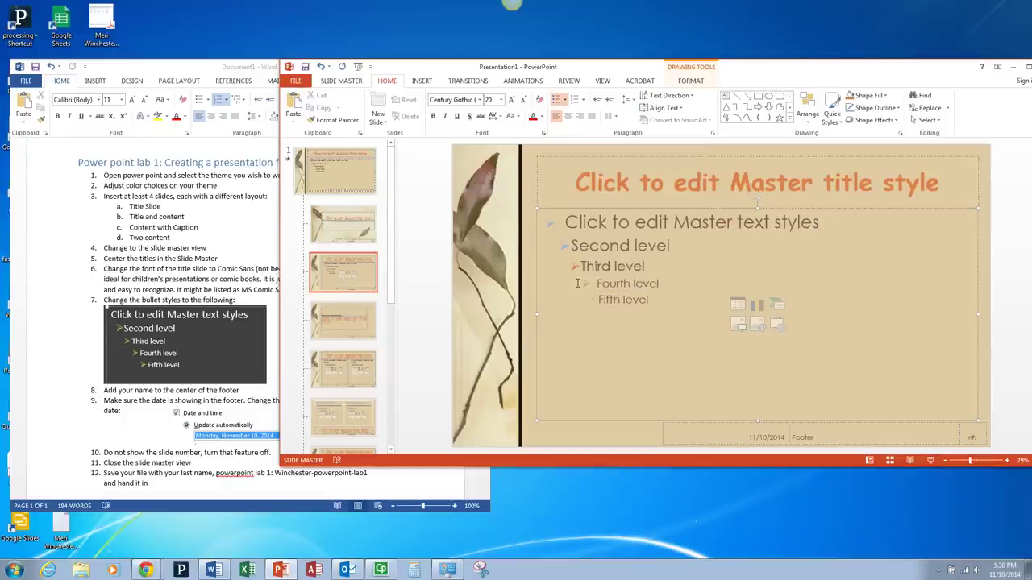
pyautogui.press('pageup')
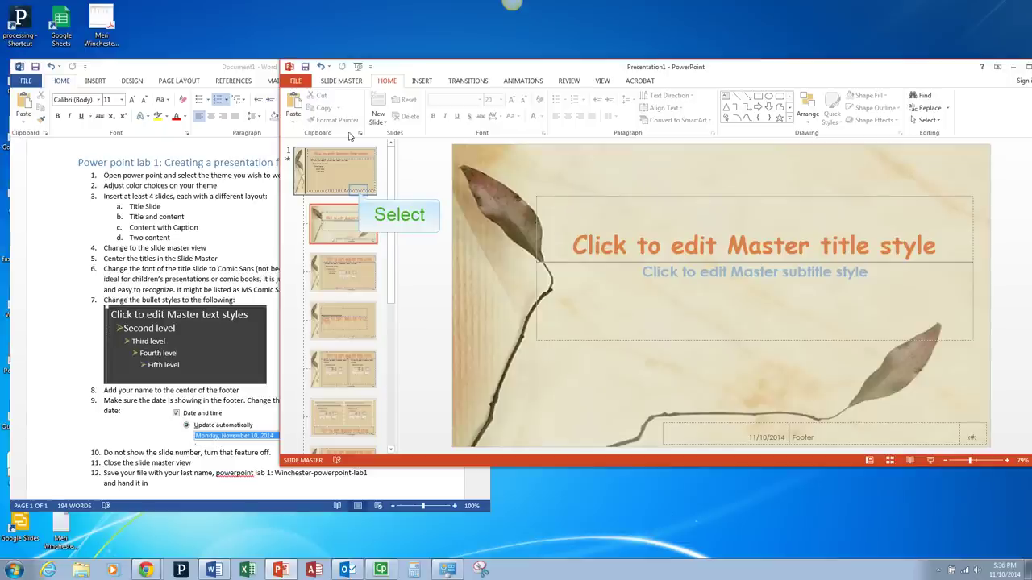
pyautogui.click(363, 190)
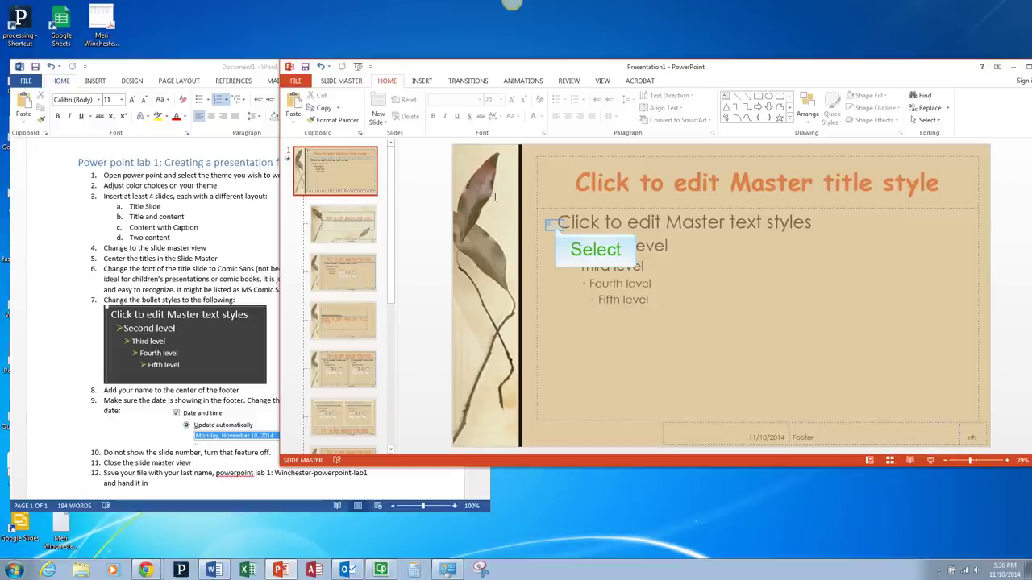
# Step: Give the slide master's first, second and third text levels arrow bullets
pyautogui.click(554, 226)
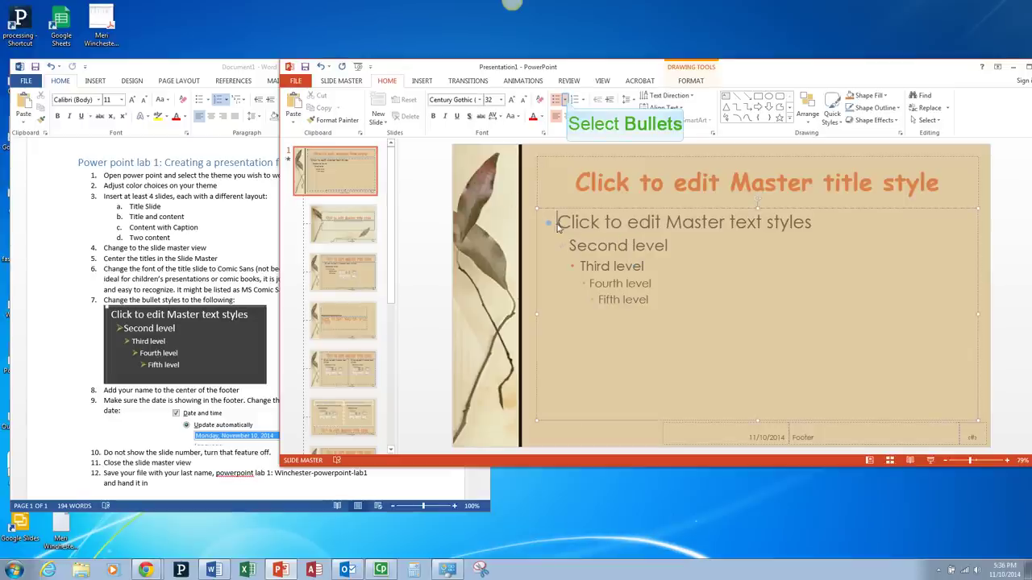
pyautogui.click(565, 99)
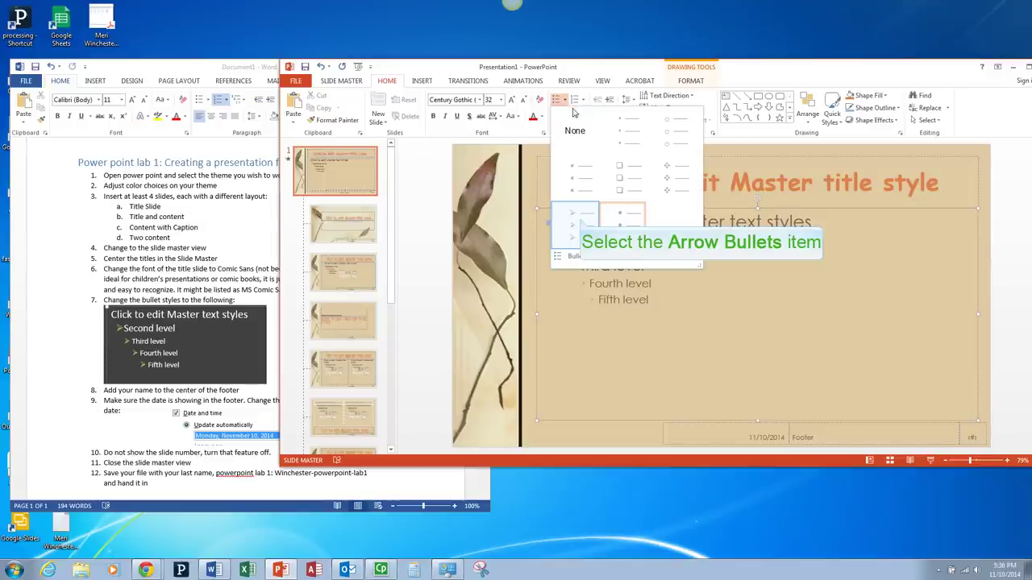
pyautogui.click(579, 219)
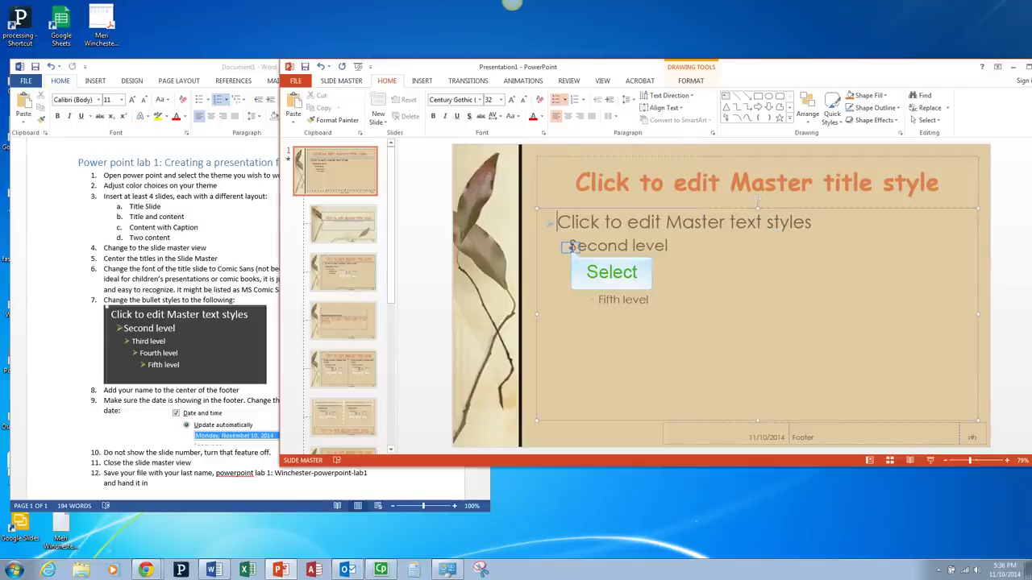
pyautogui.click(571, 246)
pyautogui.click(565, 101)
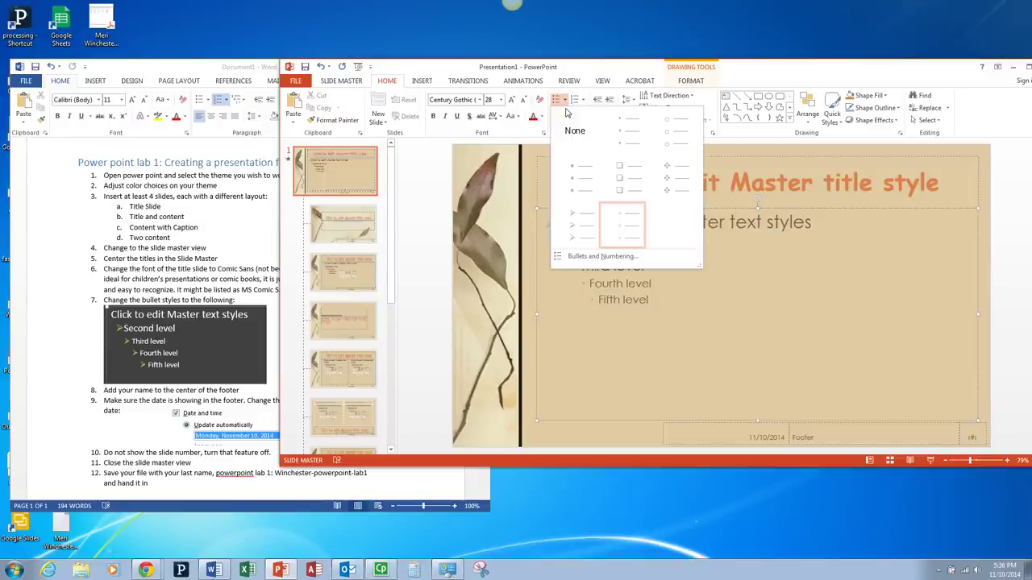
pyautogui.click(580, 225)
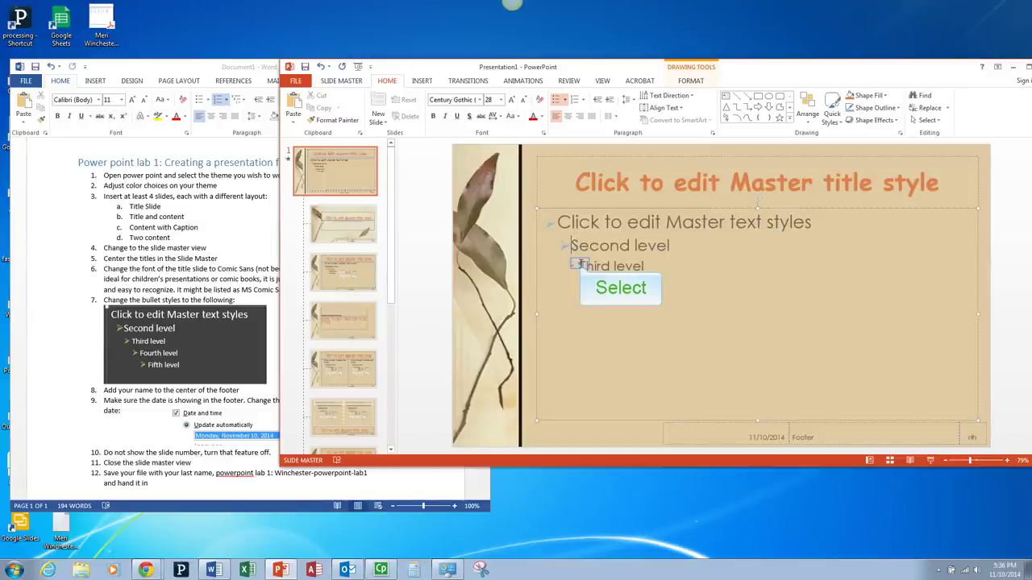
pyautogui.click(579, 263)
pyautogui.click(565, 101)
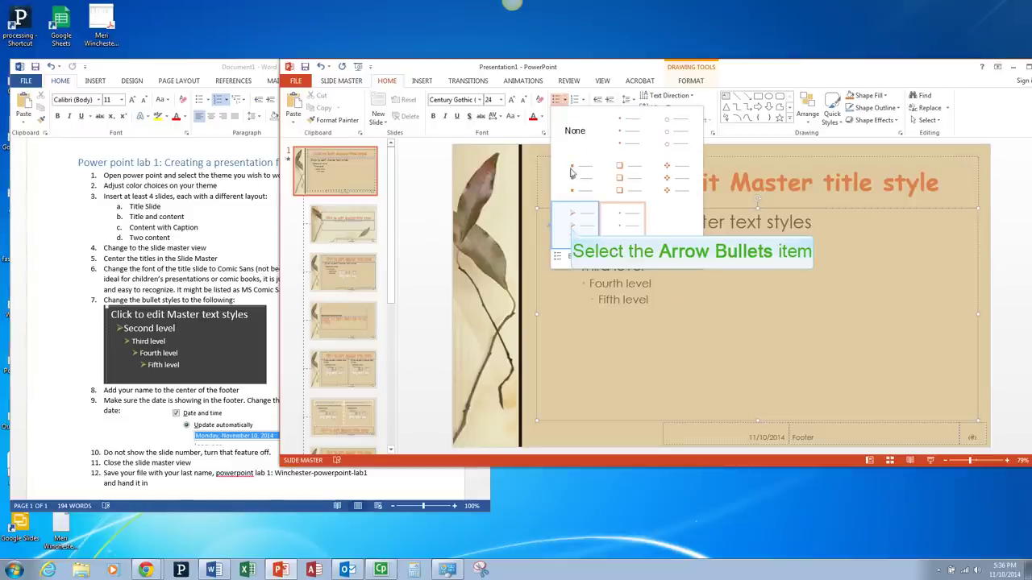
pyautogui.click(580, 225)
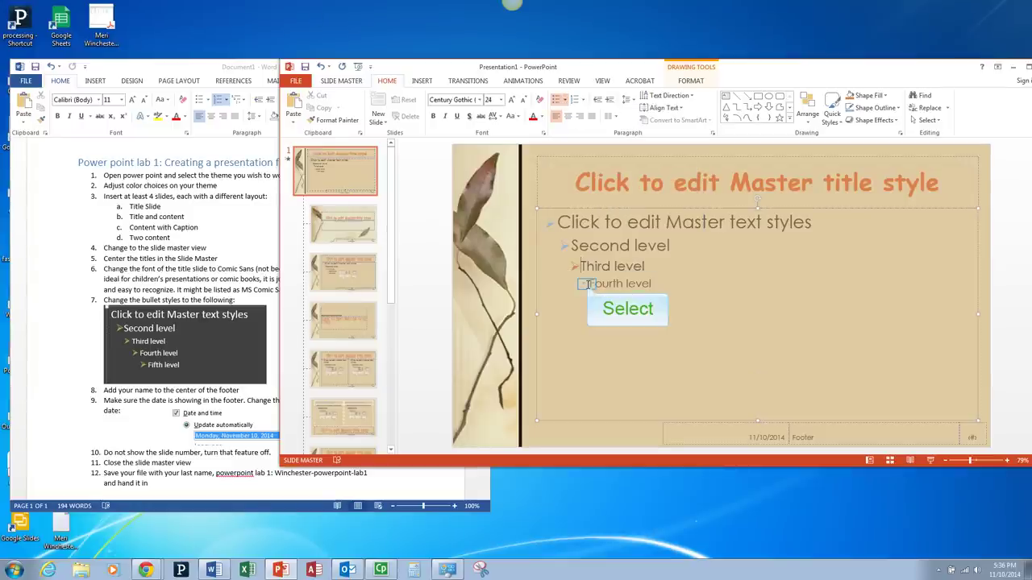
# Step: Apply arrow bullets to the master's fourth level and begin on the fifth
pyautogui.click(587, 284)
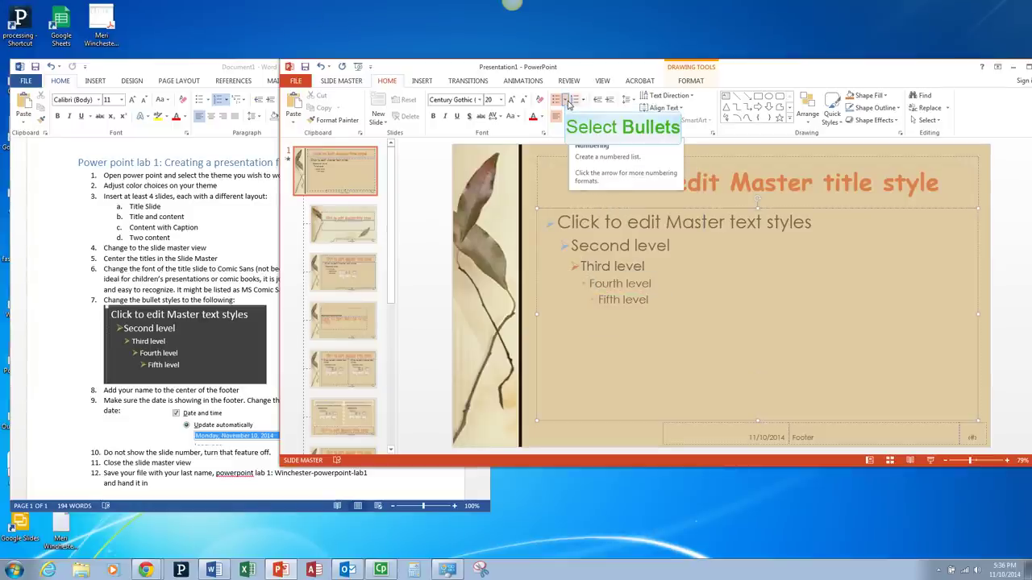
pyautogui.click(563, 100)
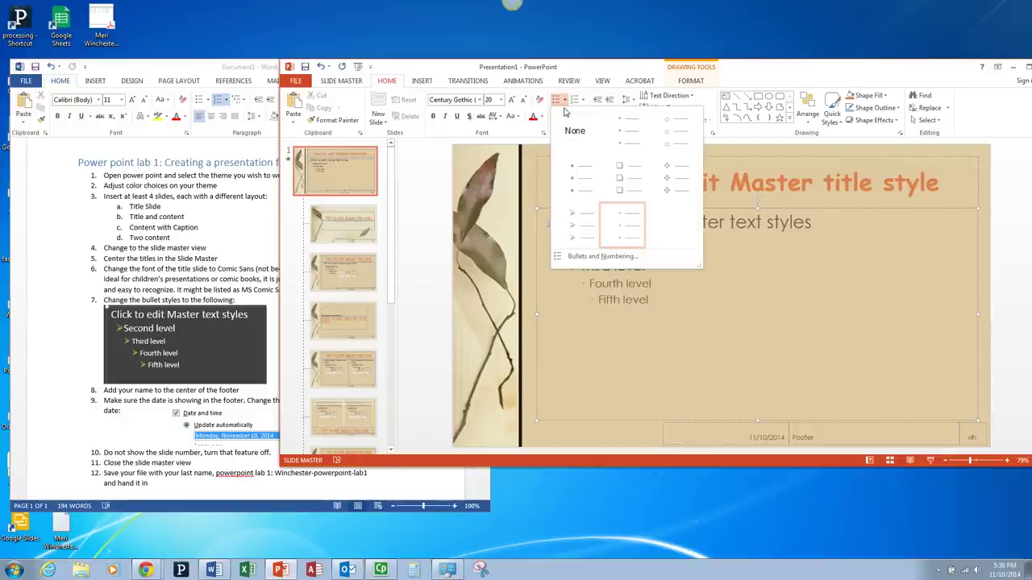
pyautogui.click(574, 216)
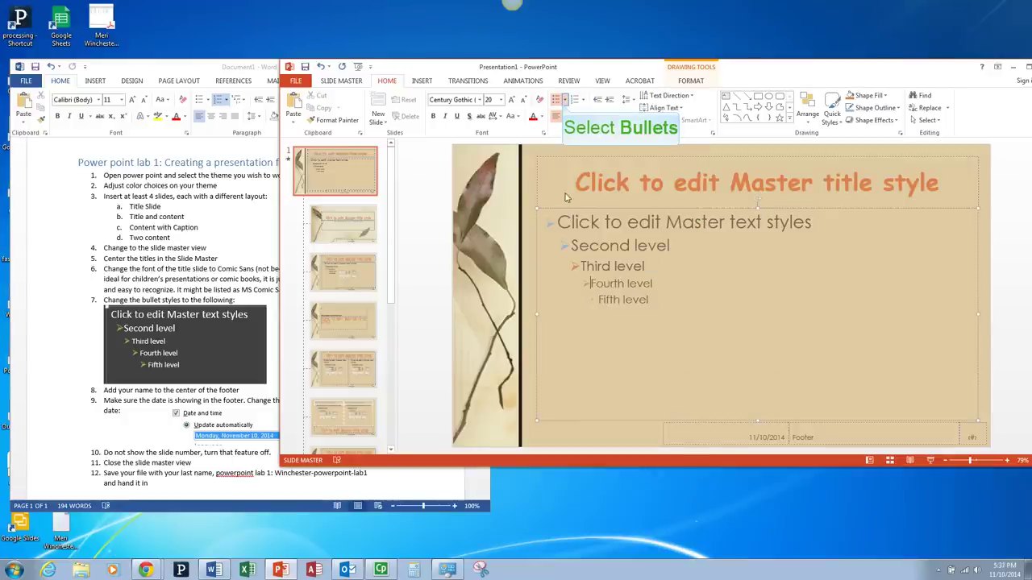
pyautogui.click(564, 103)
pyautogui.click(560, 220)
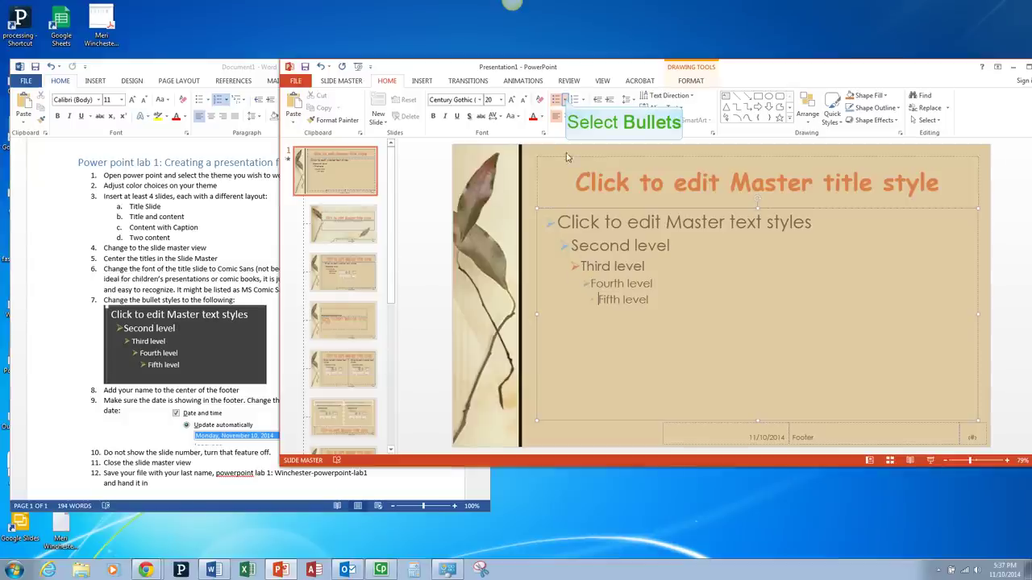
pyautogui.click(565, 103)
# Step: Give the fifth level an arrow bullet and save to the Desktop as winchester-powerpoint-lab1
pyautogui.click(574, 217)
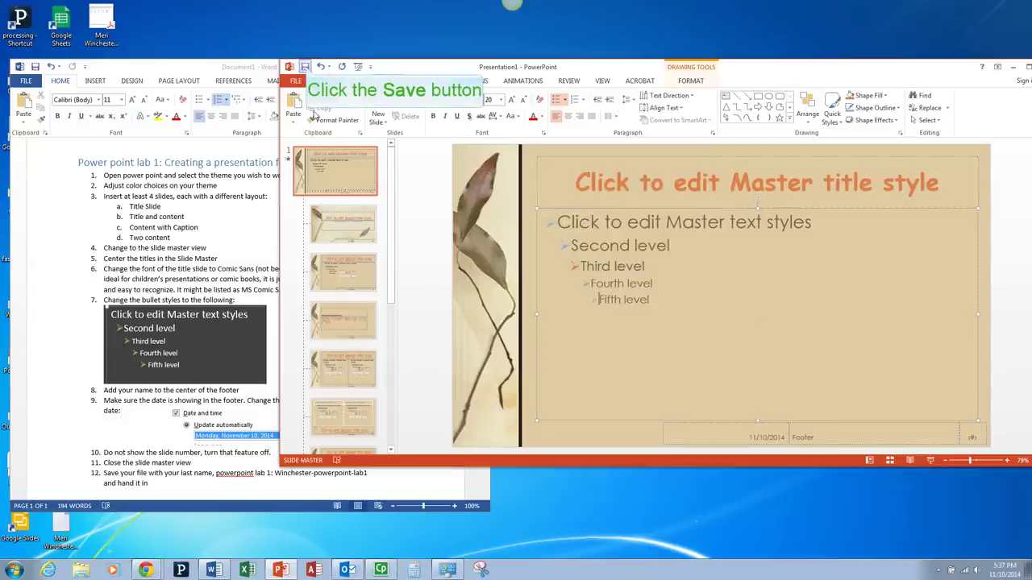
pyautogui.click(304, 67)
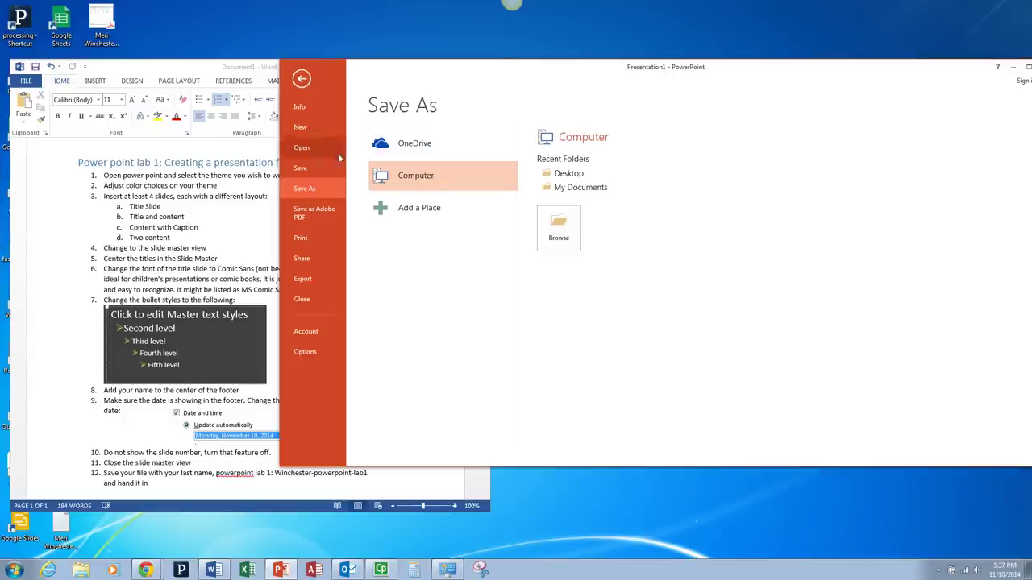
pyautogui.doubleClick(380, 177)
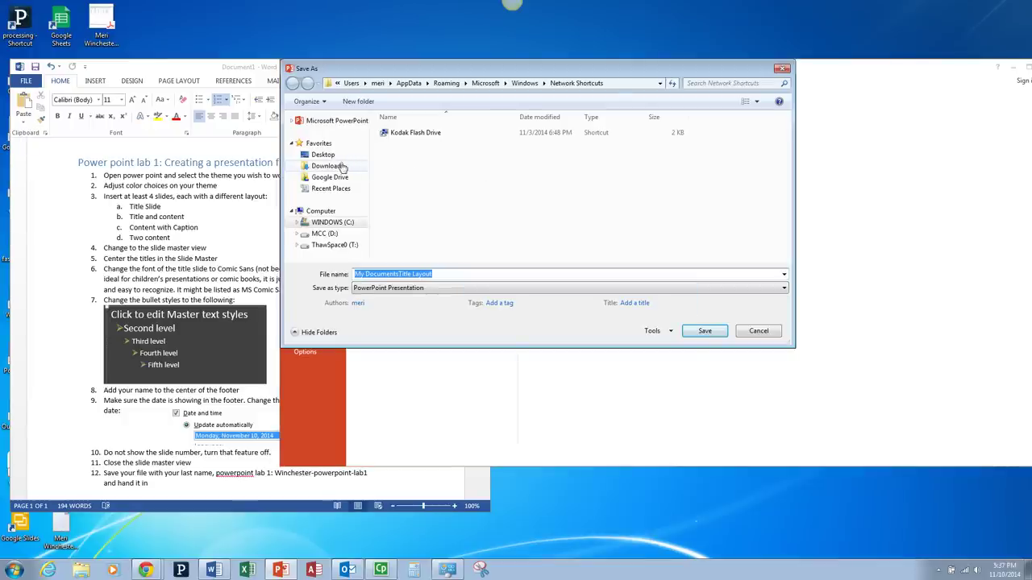
pyautogui.click(322, 155)
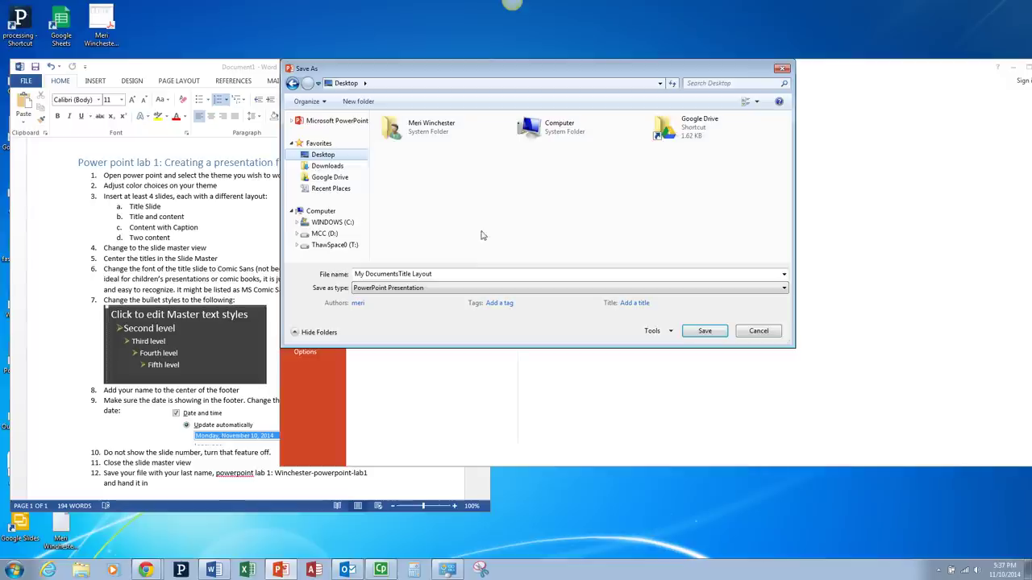
pyautogui.tripleClick(453, 274)
pyautogui.write('winchester-powerpoint-lab1')
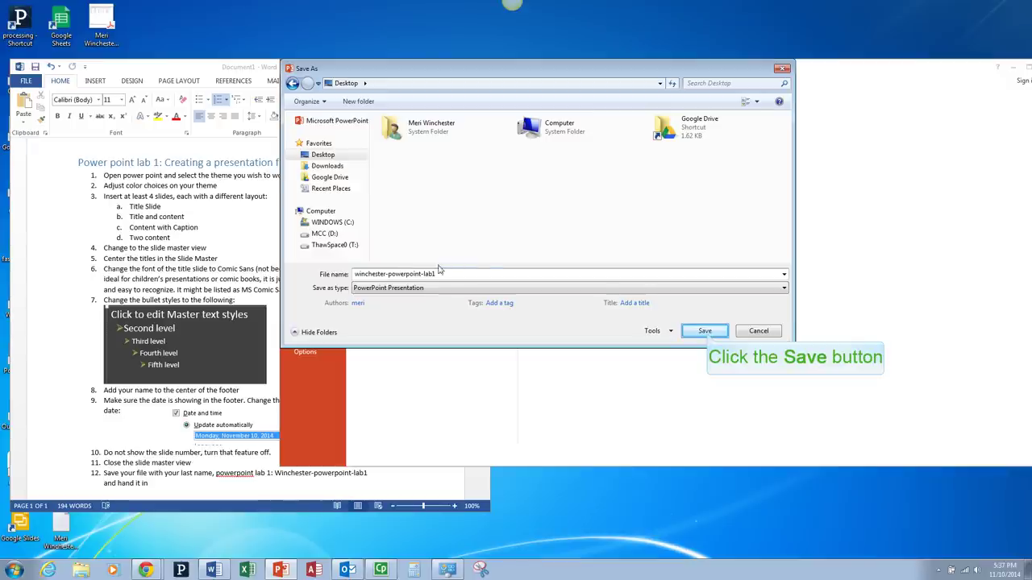
pyautogui.click(706, 333)
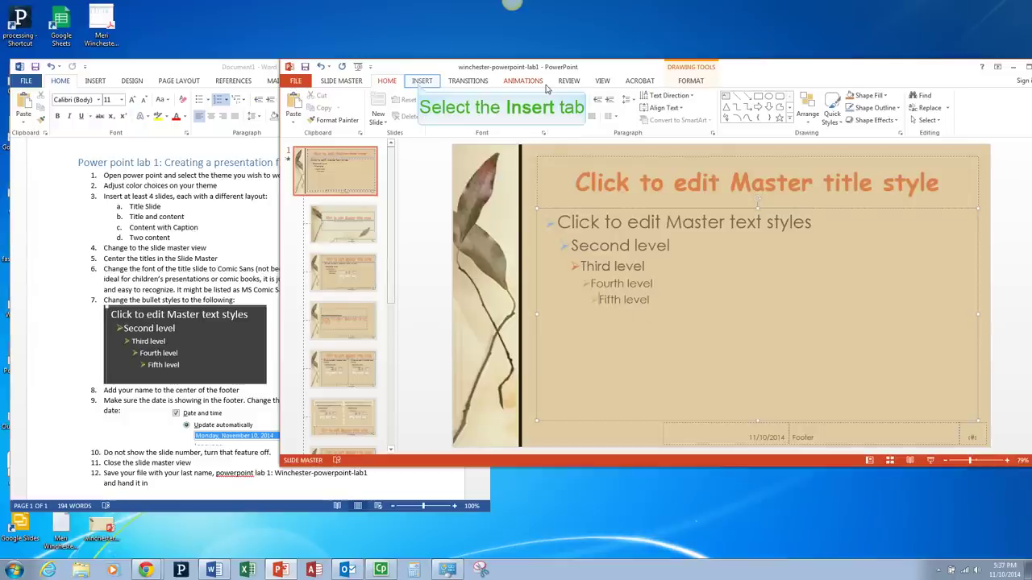
# Step: Add a footer with the student's name and an auto-updating long date, applied to all slides
pyautogui.click(418, 86)
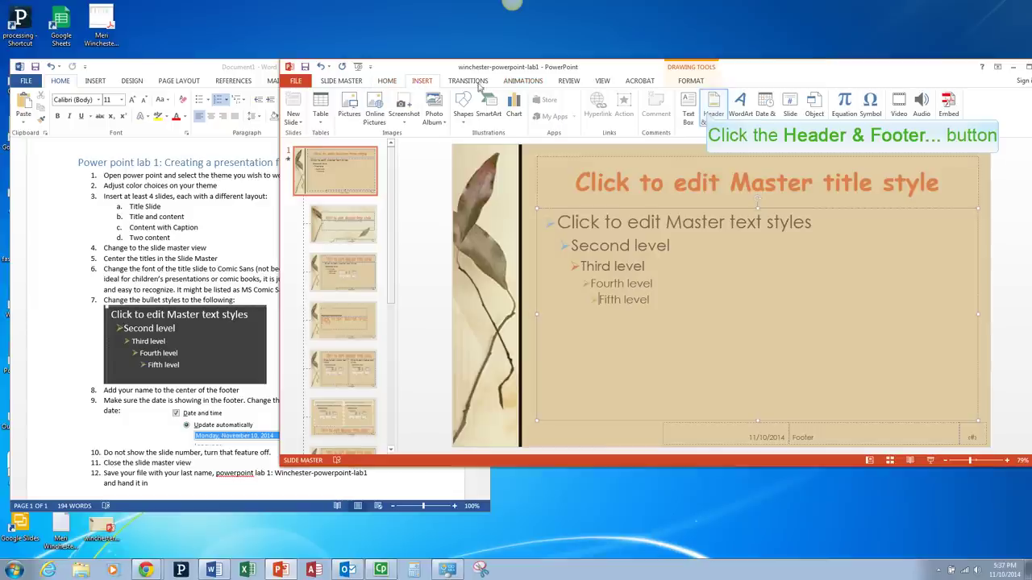
pyautogui.click(707, 114)
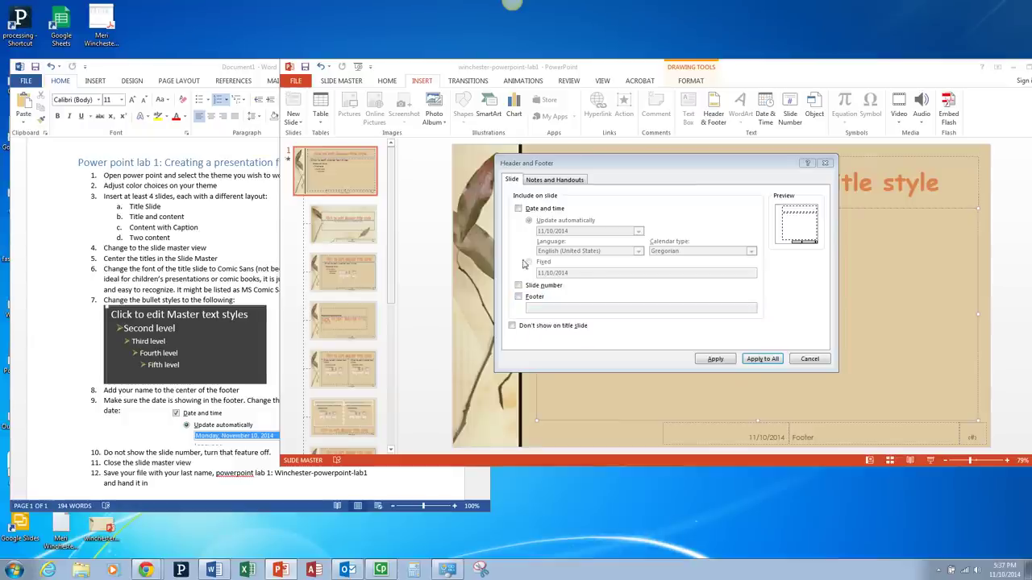
pyautogui.click(519, 296)
pyautogui.click(548, 308)
pyautogui.write('Meri Winchester')
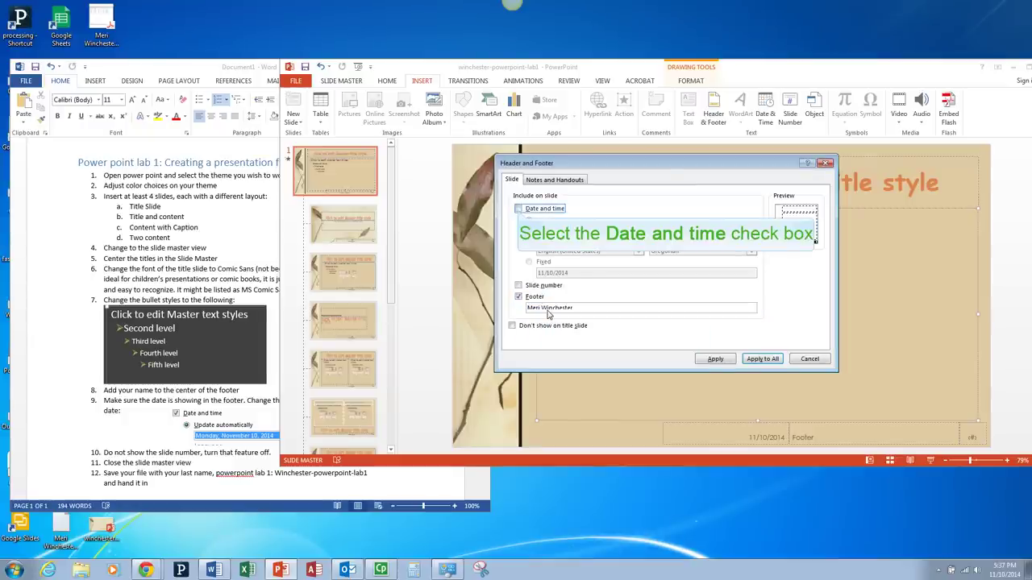
pyautogui.click(519, 209)
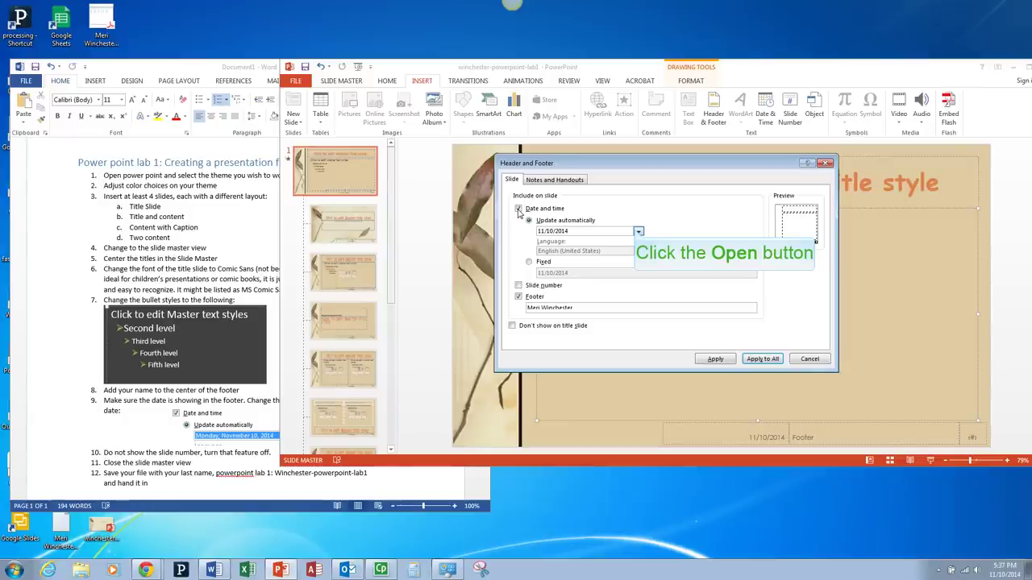
pyautogui.click(638, 231)
pyautogui.click(621, 252)
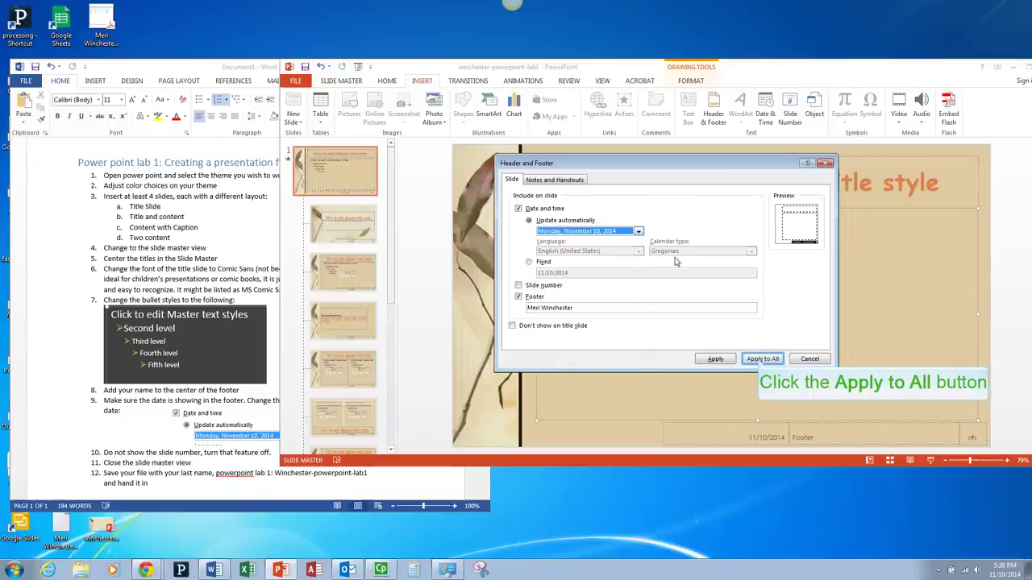
pyautogui.click(759, 360)
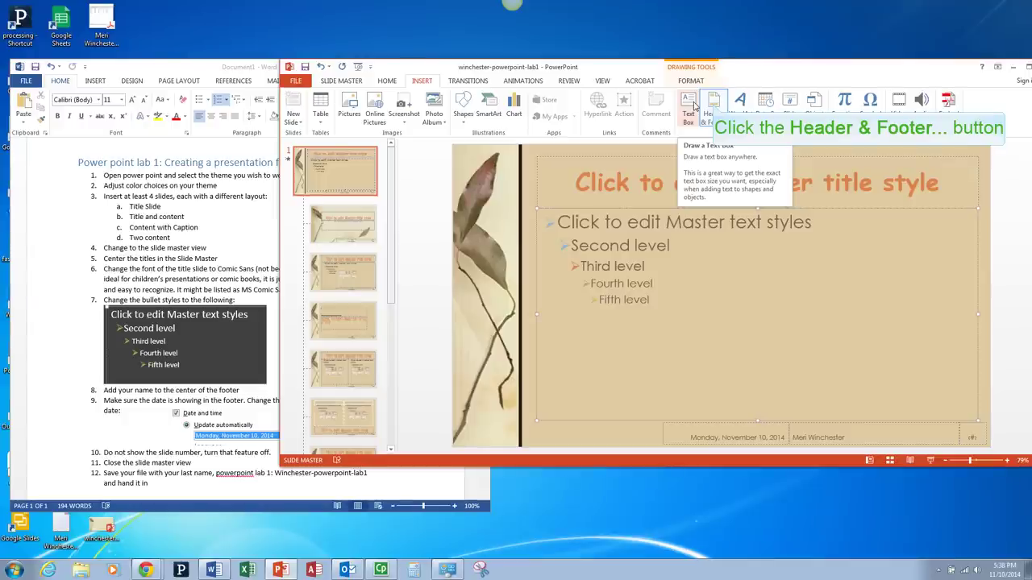
# Step: Hide the date-and-name footer on the title slide and apply to all slides
pyautogui.click(713, 109)
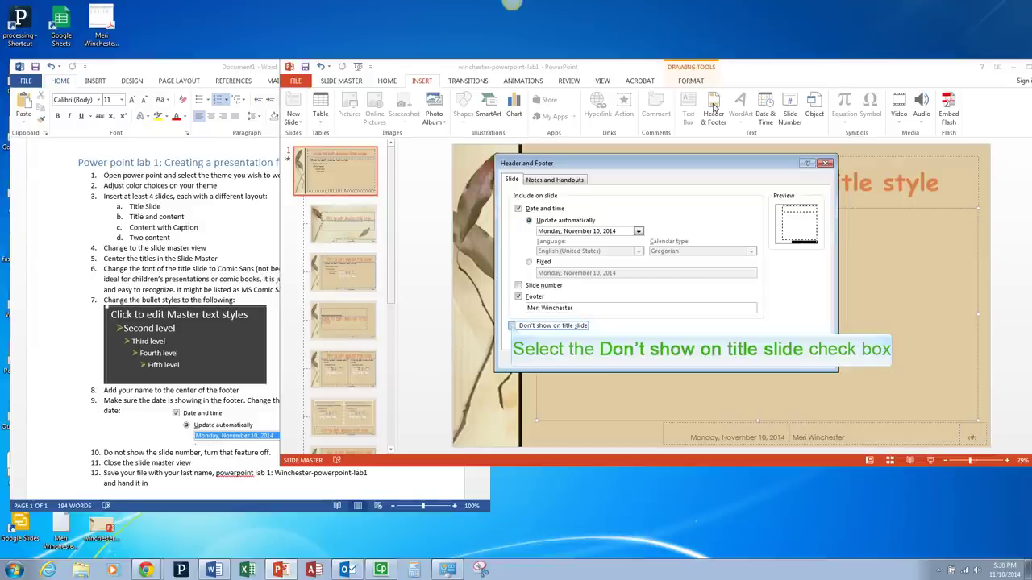
pyautogui.click(512, 325)
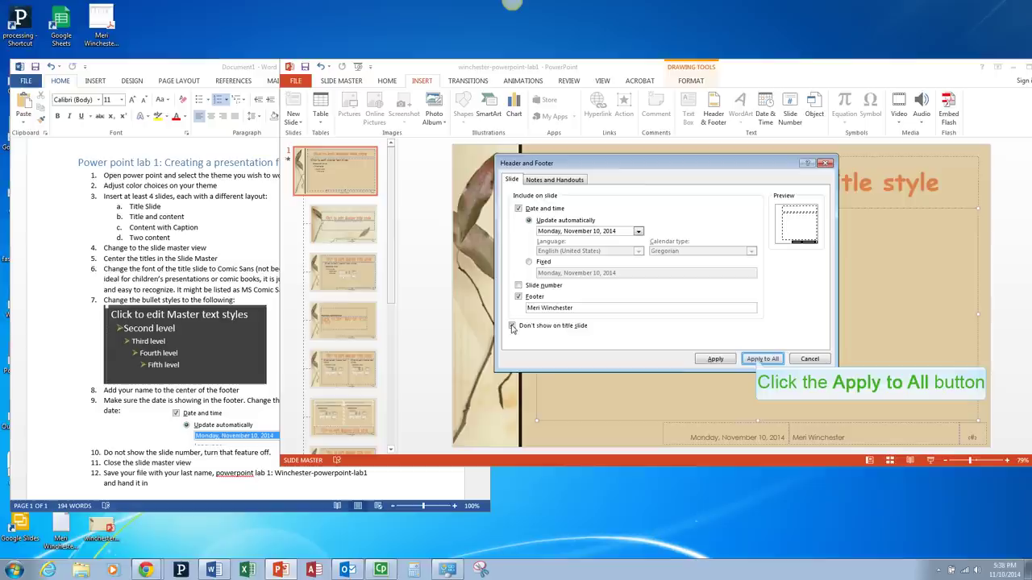
pyautogui.click(755, 359)
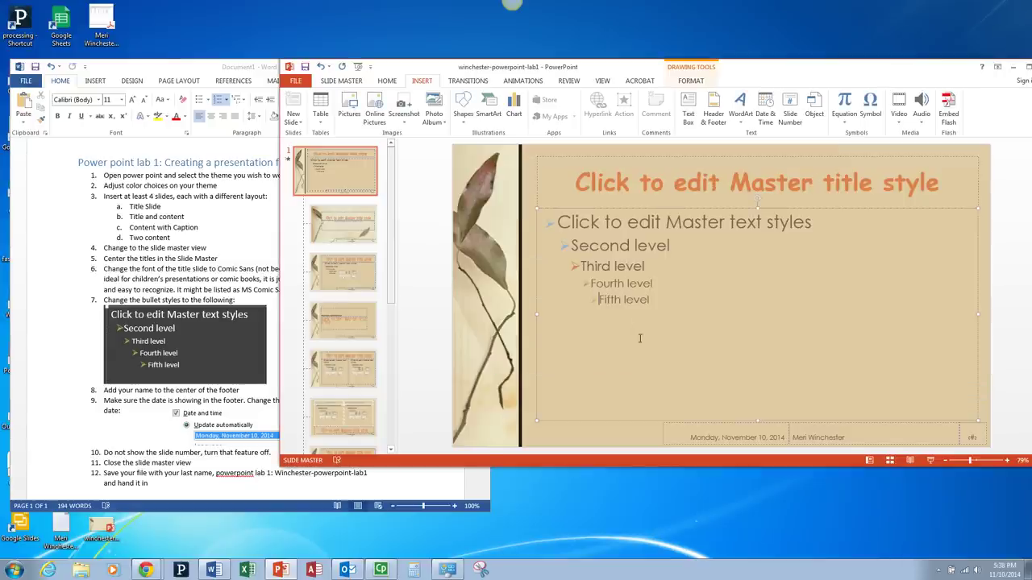
pyautogui.click(241, 412)
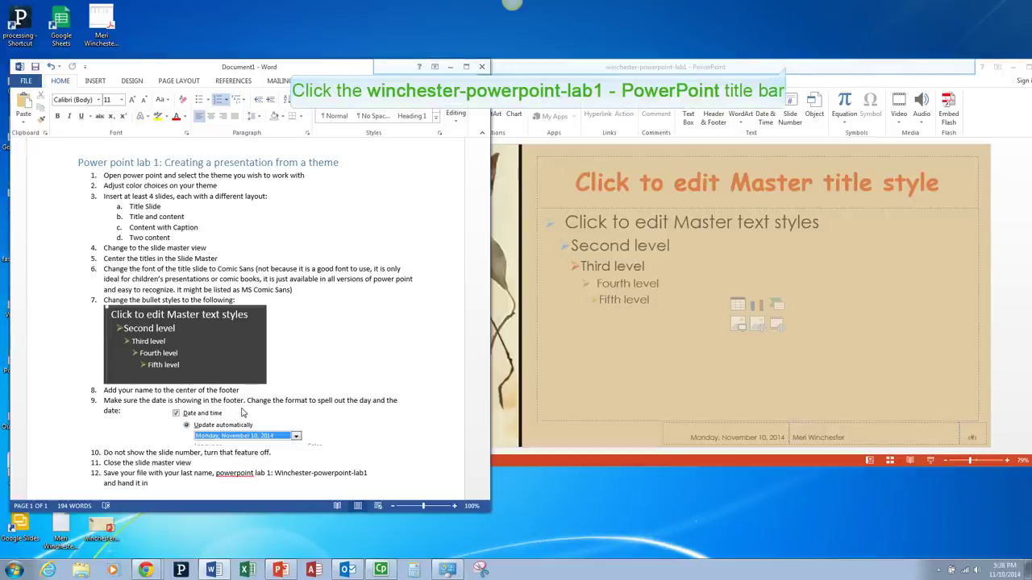
# Step: Bring PowerPoint back to the front and switch from Slide Master to Normal view
pyautogui.click(788, 70)
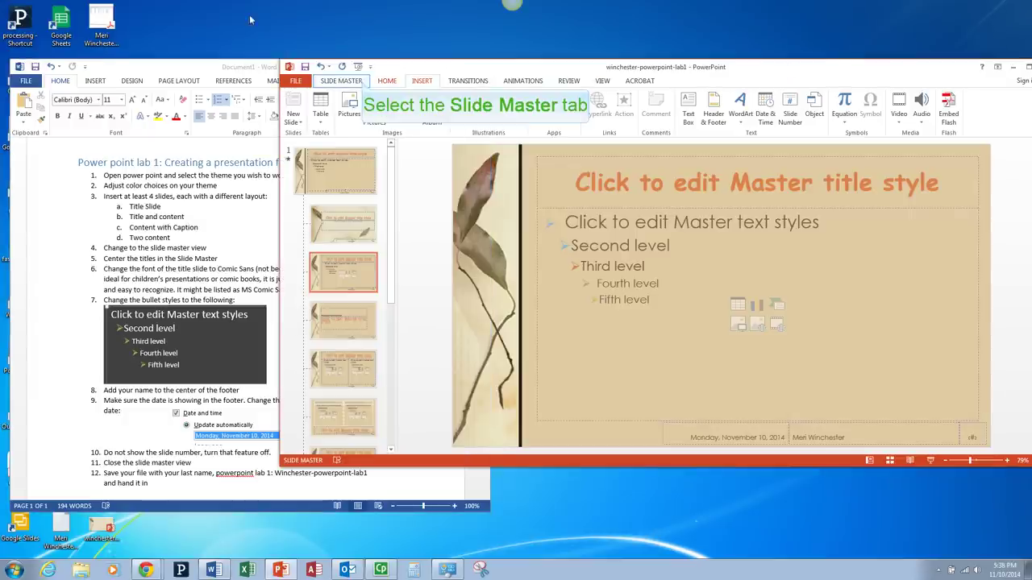
pyautogui.click(362, 84)
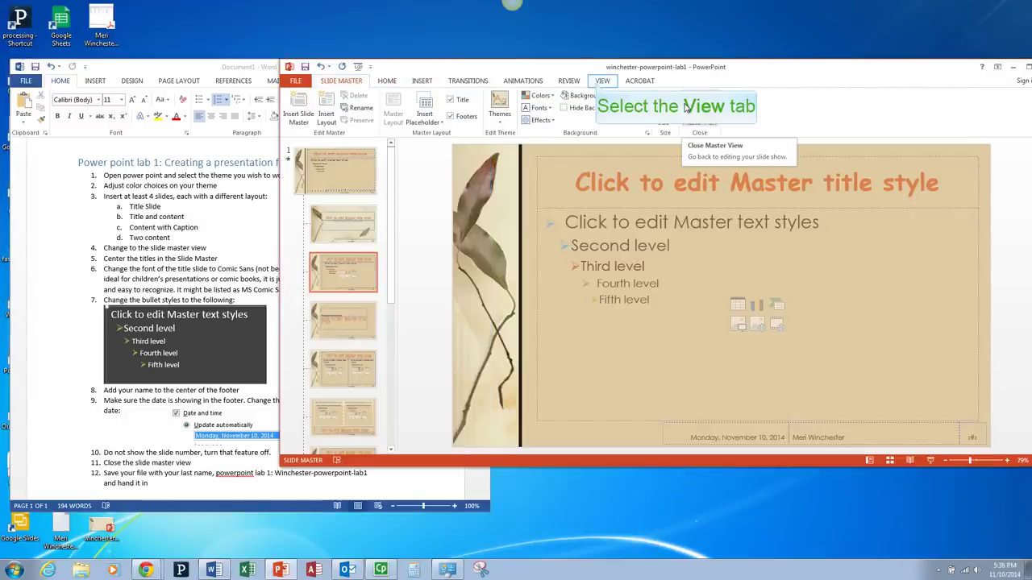
pyautogui.click(599, 82)
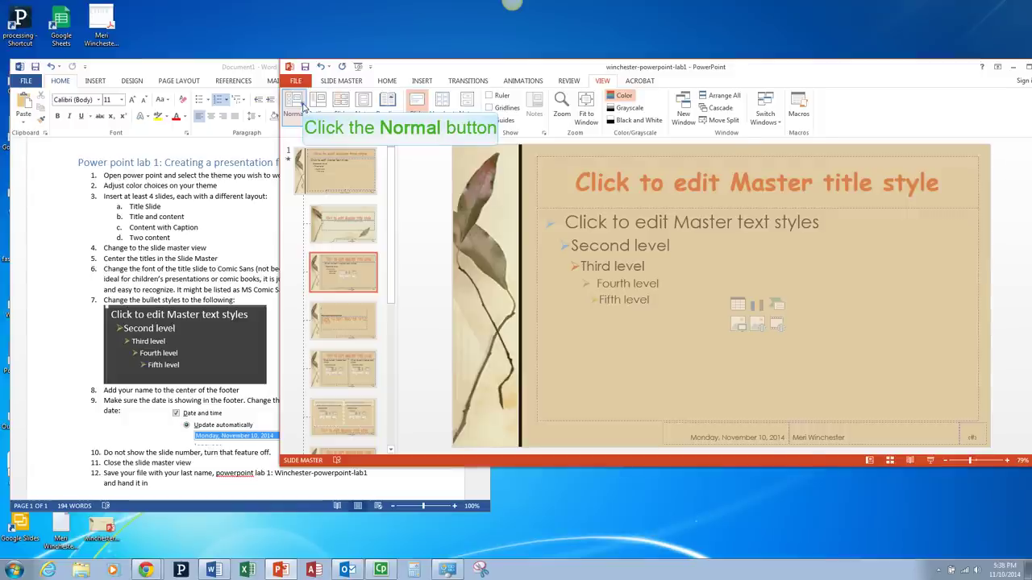
pyautogui.click(301, 105)
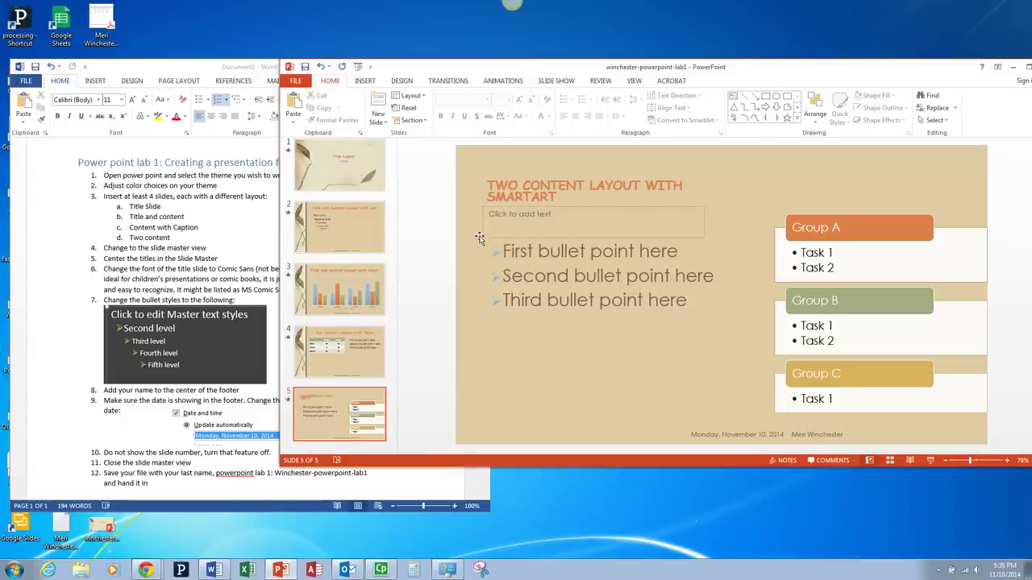
# Step: Page back from slide 5 past the table slide to slide 3, the chart slide
pyautogui.press('pageup')
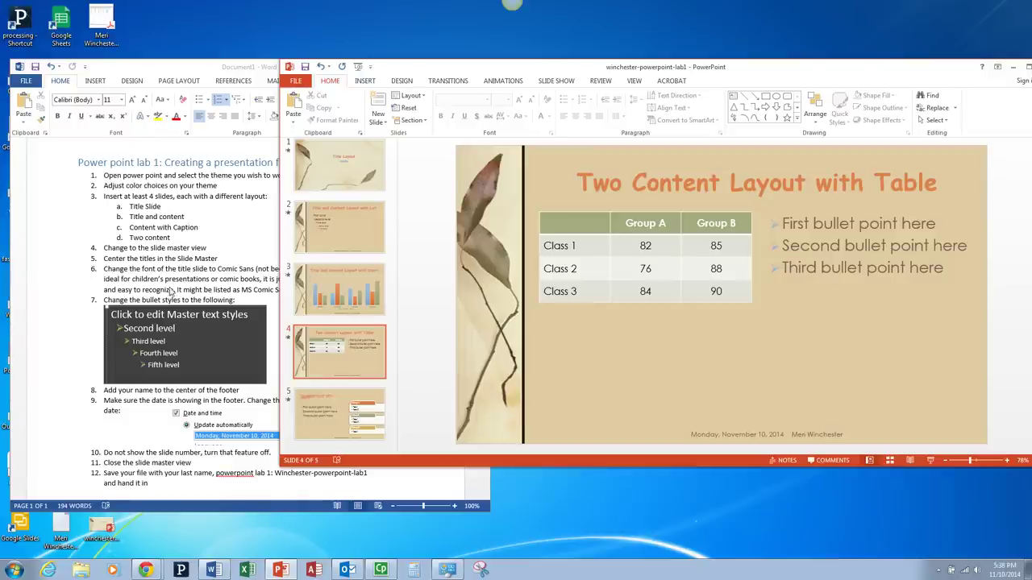
pyautogui.press('pageup')
pyautogui.press('End')
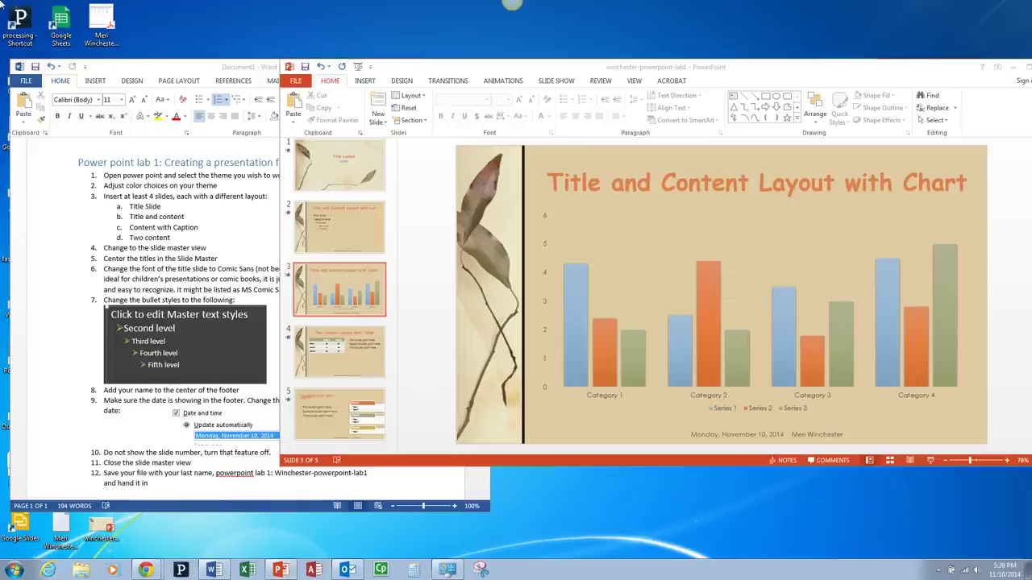